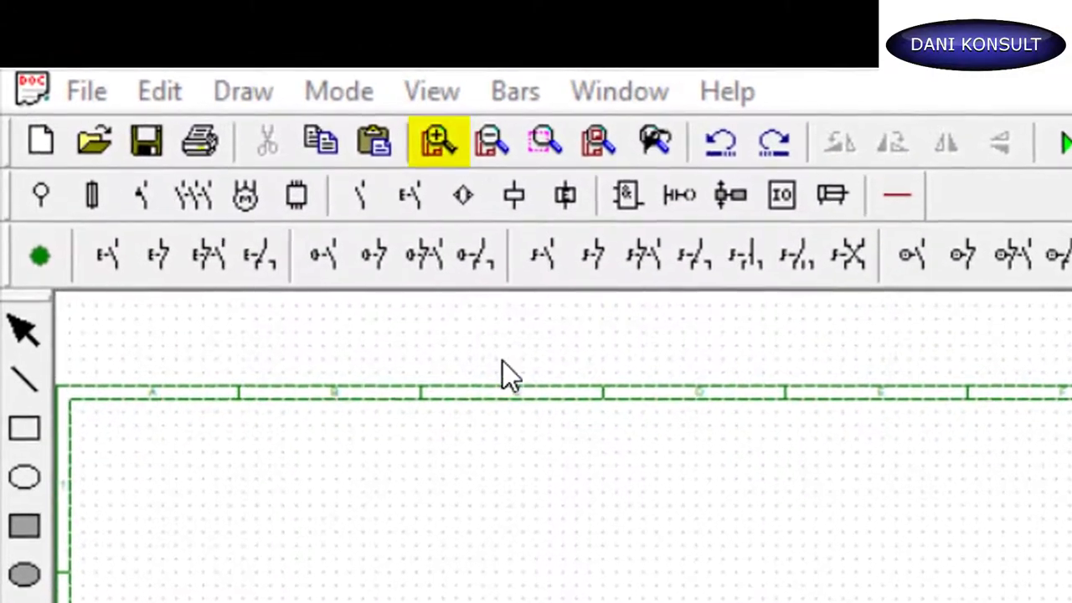
Place the L phase supply at the top of column A and select the red wire
left_click(438, 144)
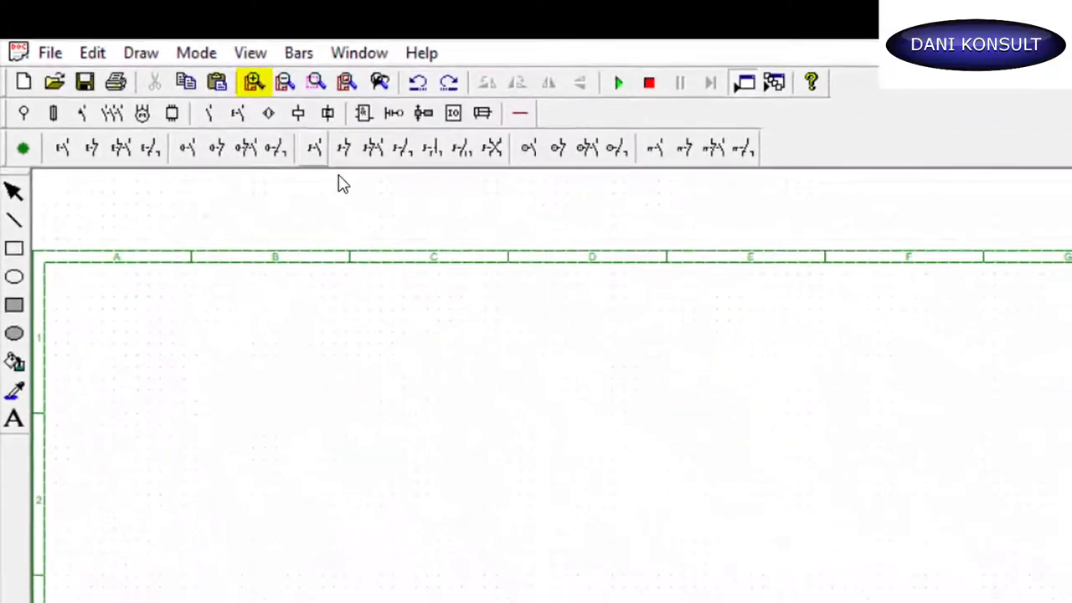
key("Escape")
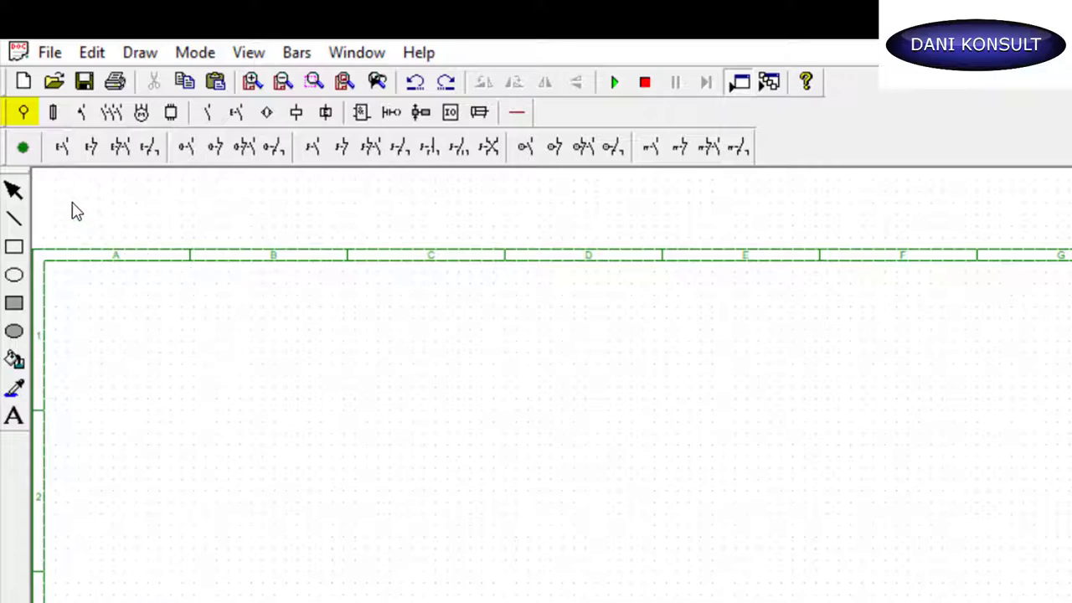
left_click(30, 120)
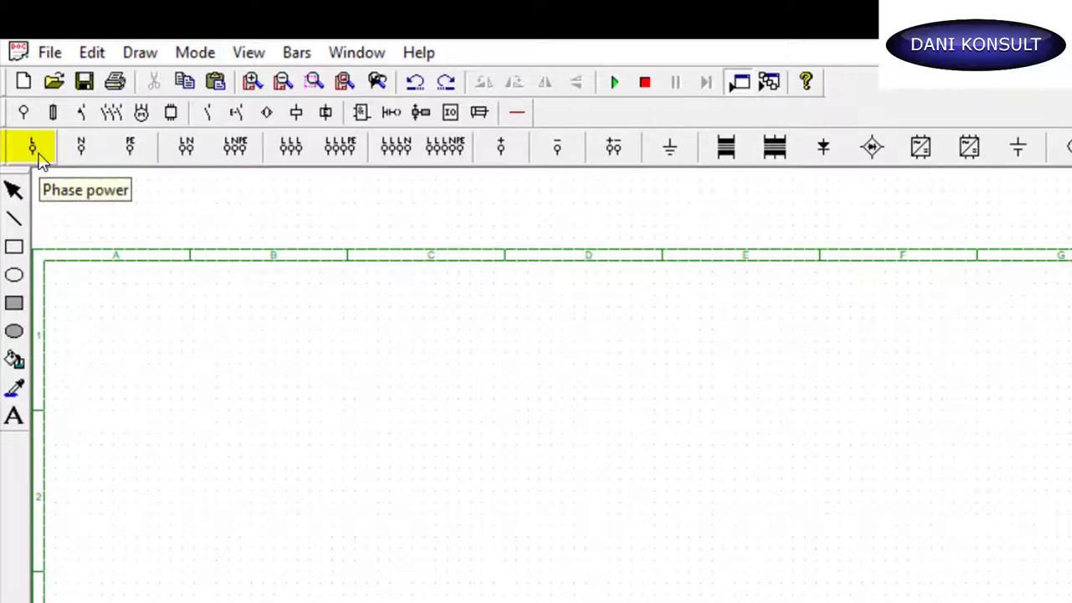
left_click(39, 160)
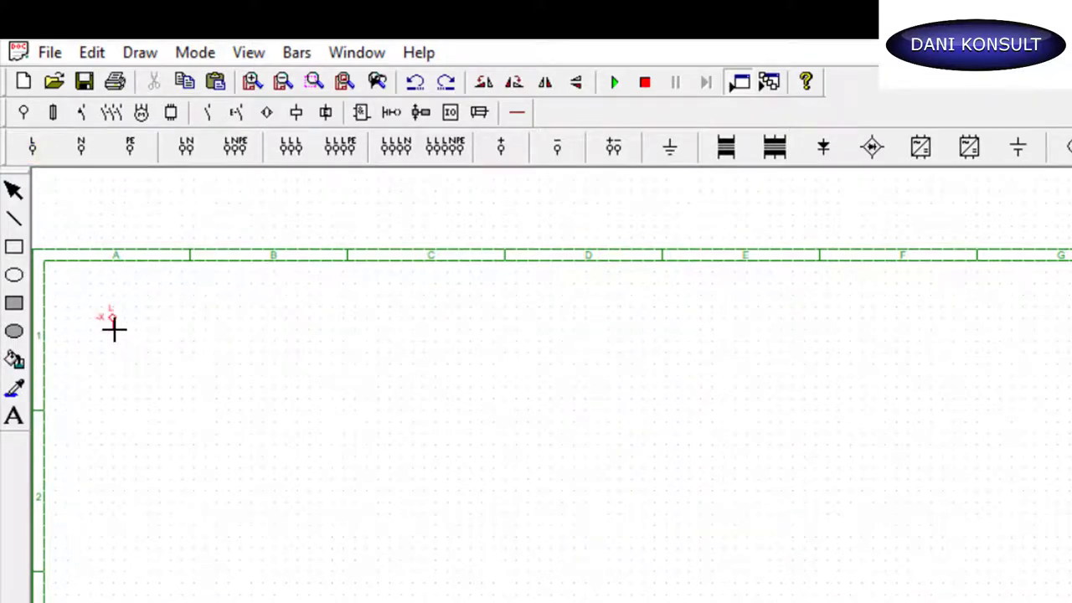
left_click(160, 327)
right_click(222, 326)
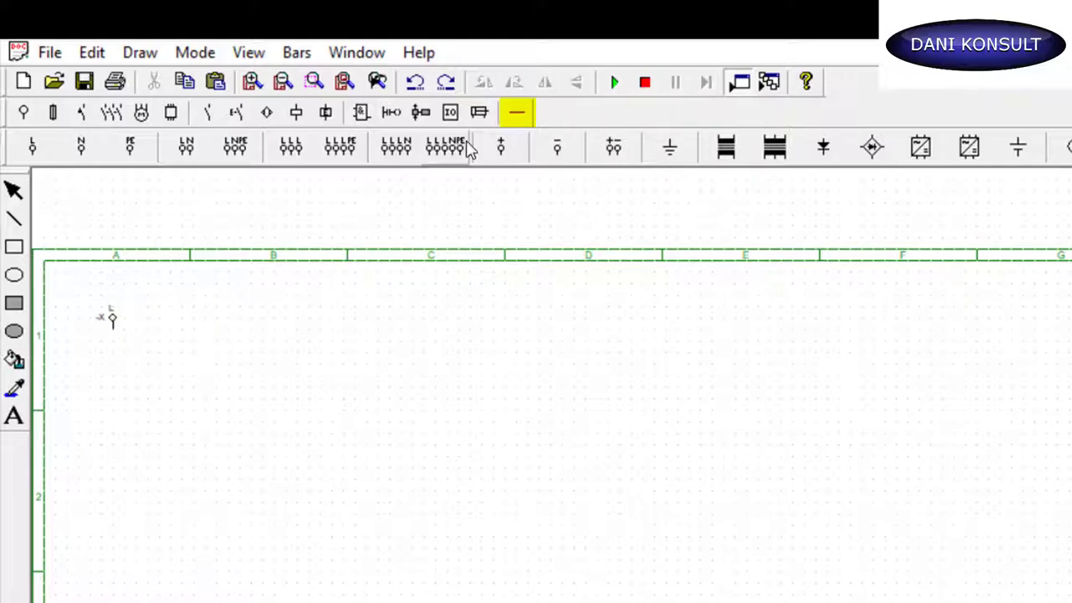
left_click(517, 118)
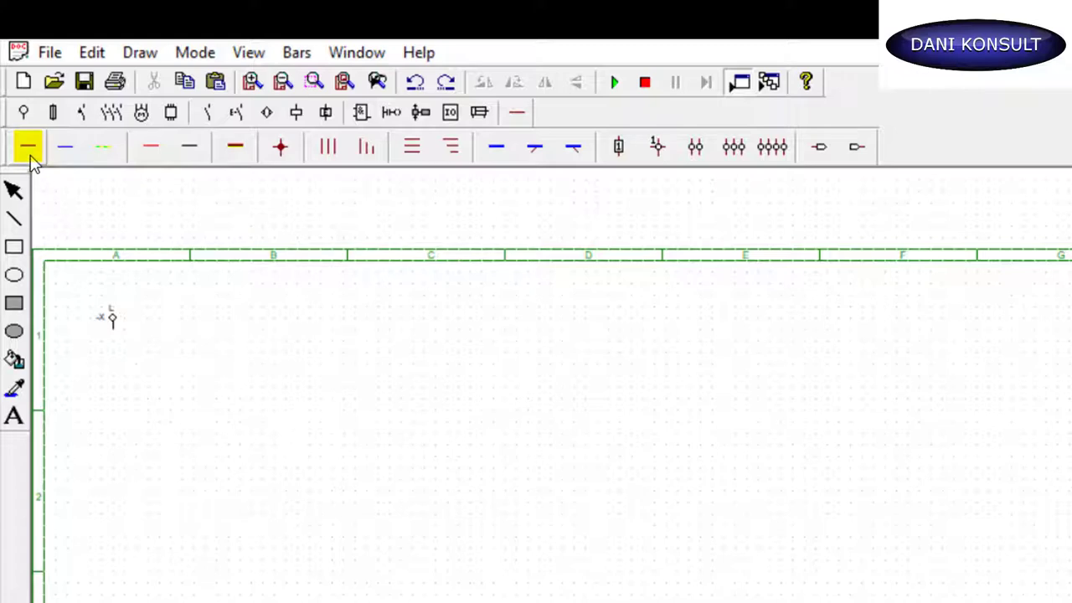
left_click(30, 157)
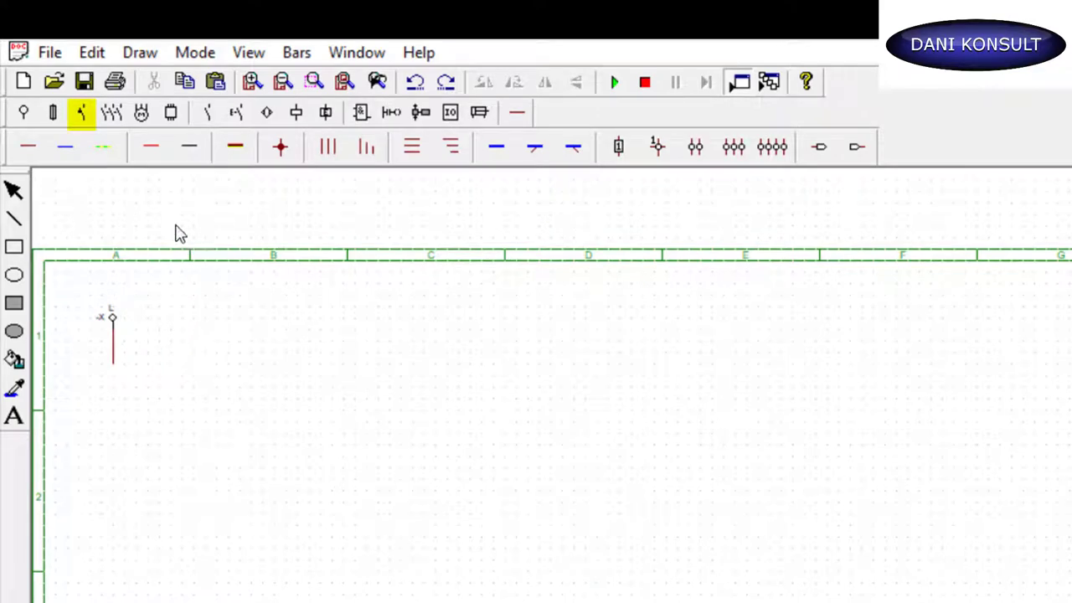
Place a magnetothermic circuit breaker at the end of the L wire and name it -Q1
left_click(112, 116)
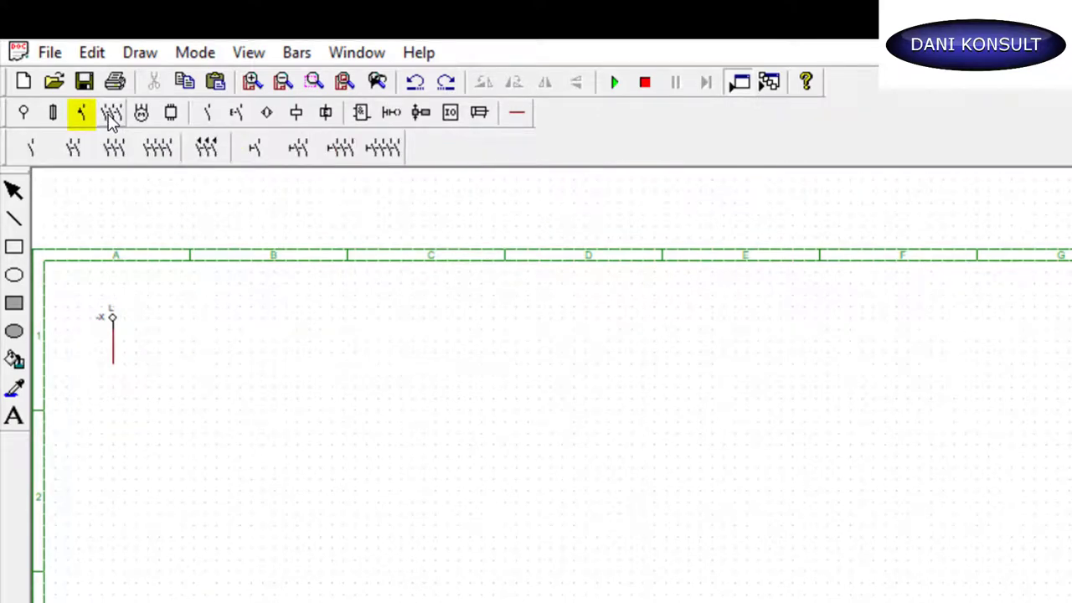
left_click(87, 116)
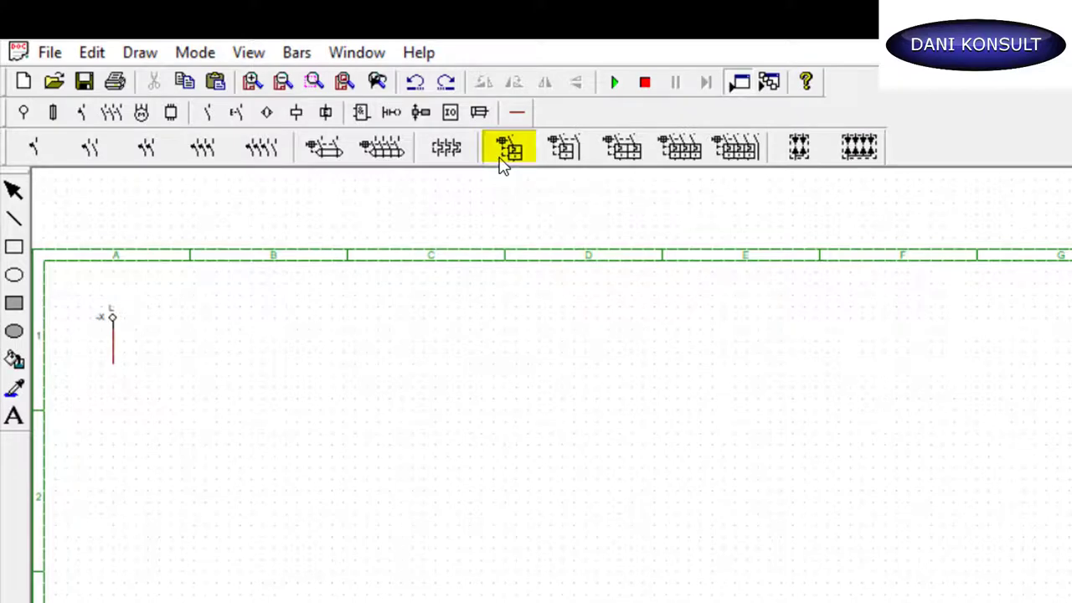
left_click(502, 160)
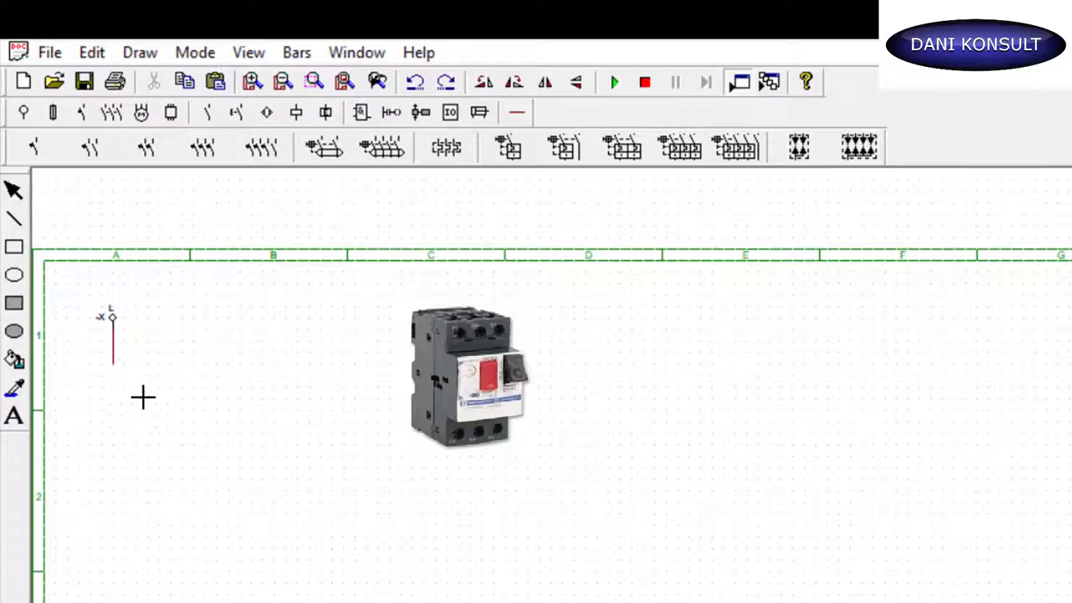
left_click(125, 381)
right_click(157, 422)
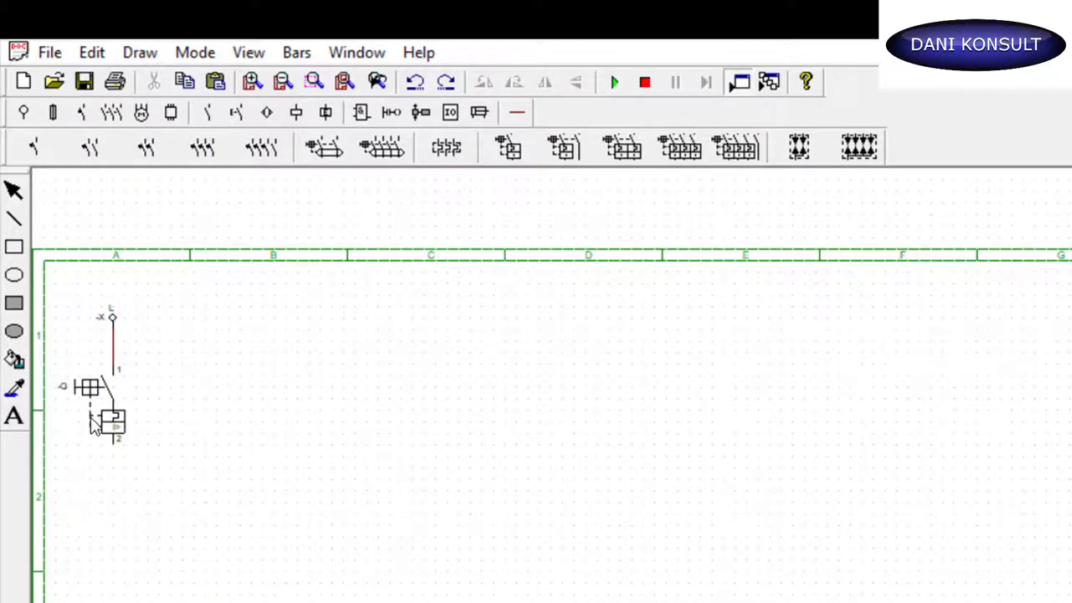
double_click(94, 424)
type("-Q1")
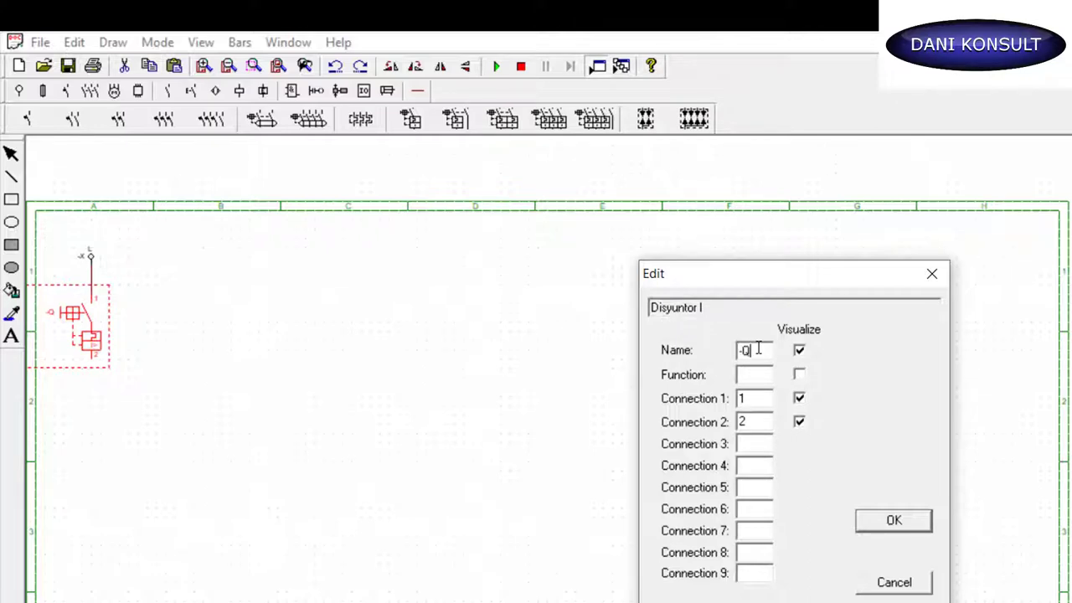
left_click(912, 522)
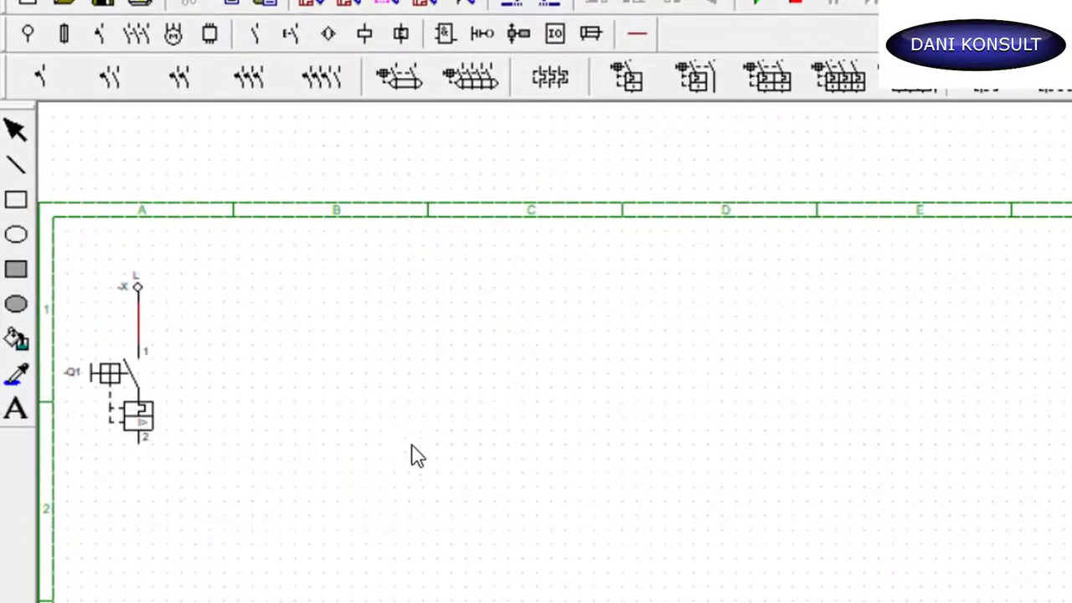
Extend the wire below -Q1 and add a normally closed pushbutton named -S1 (terminals 11/12)
left_click(637, 39)
left_click(30, 82)
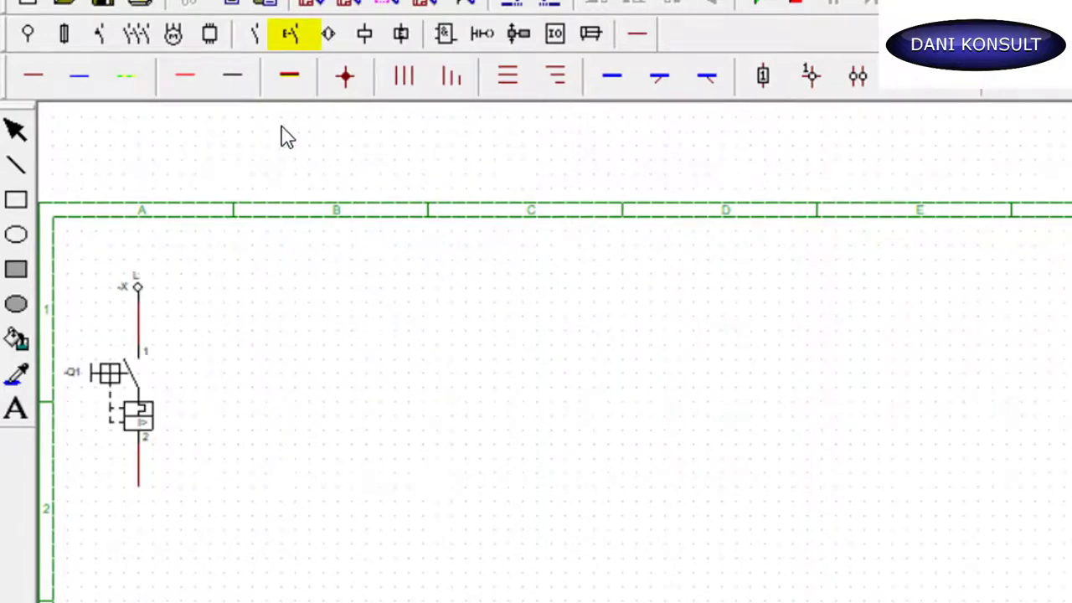
left_click(291, 37)
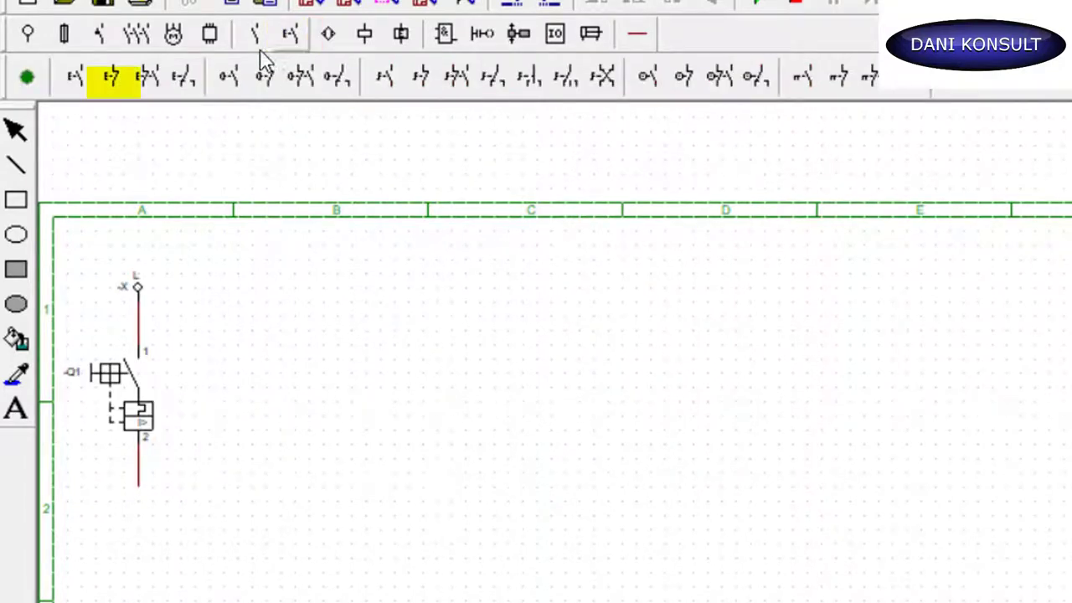
left_click(106, 82)
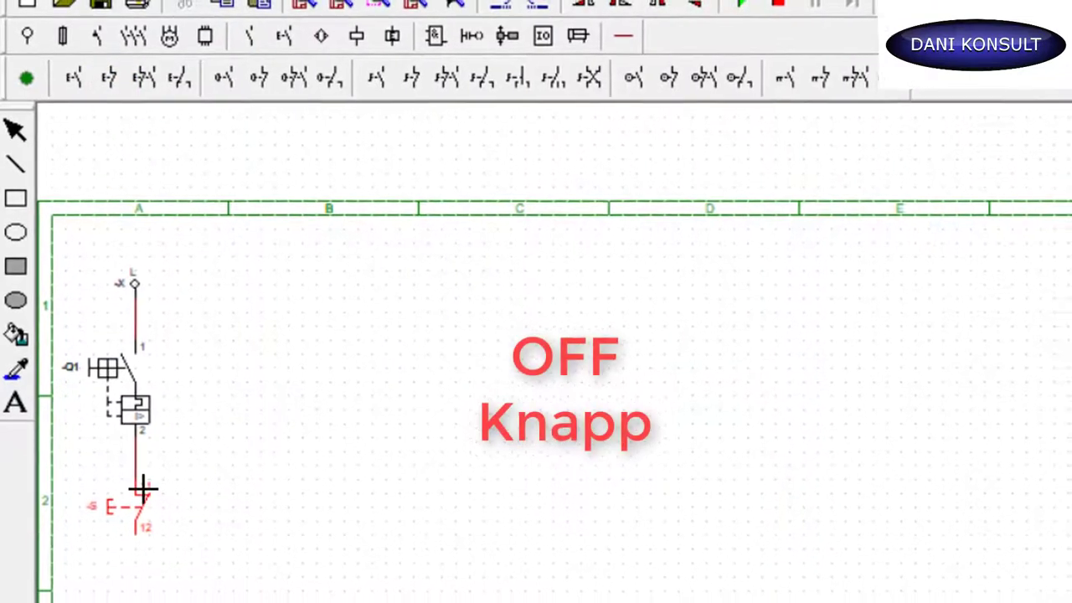
left_click(139, 489)
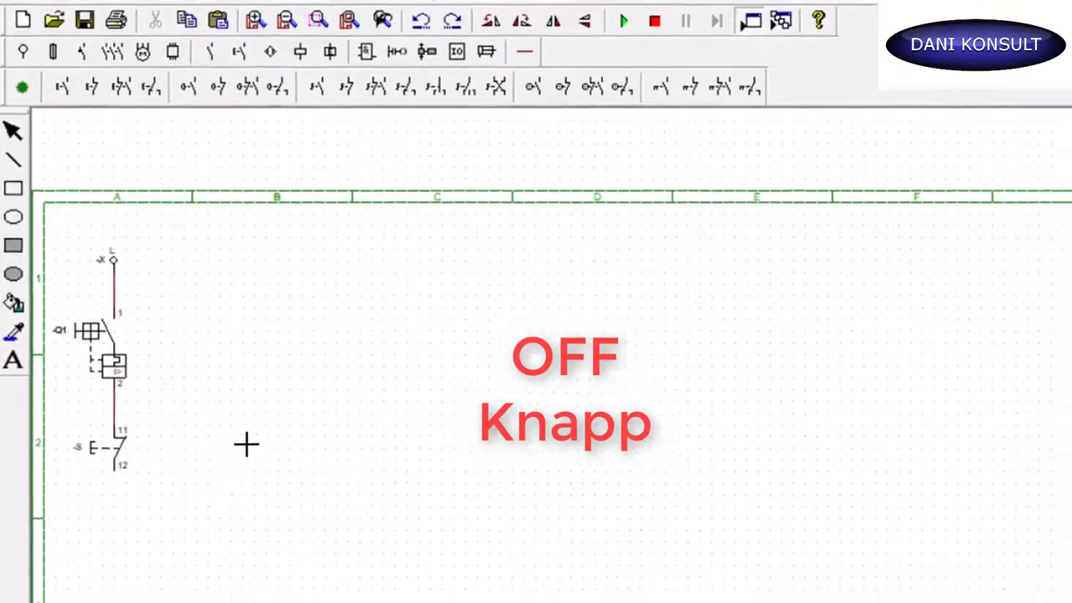
left_click(94, 415)
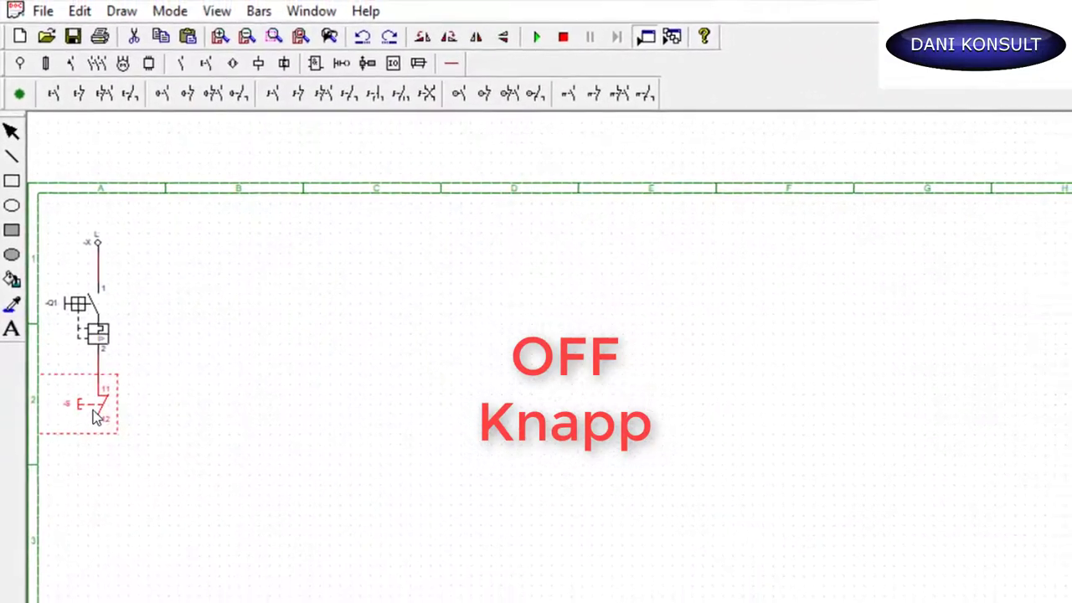
double_click(95, 415)
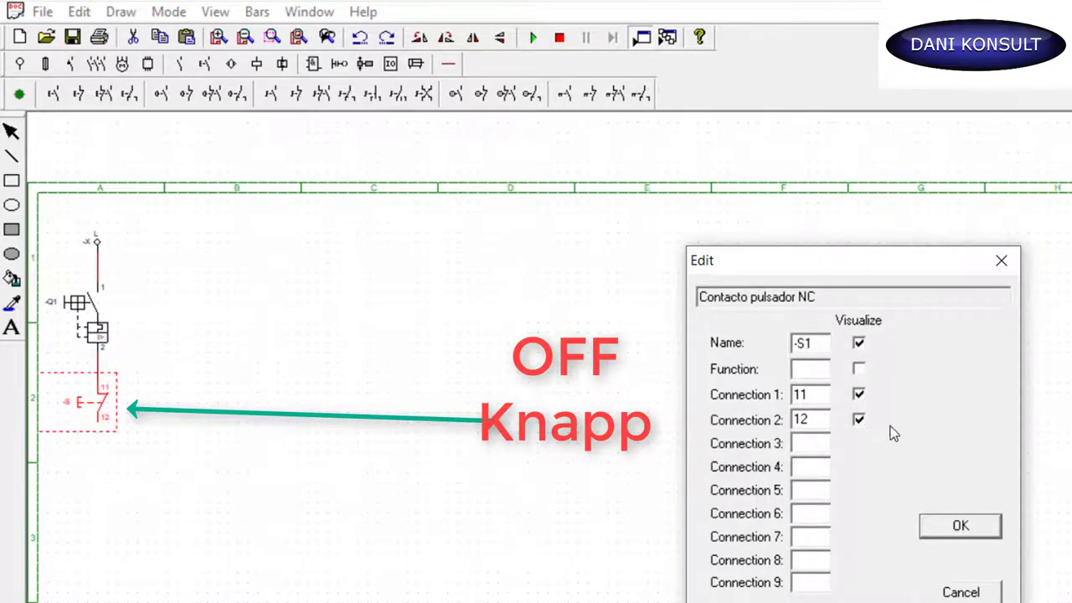
left_click(959, 531)
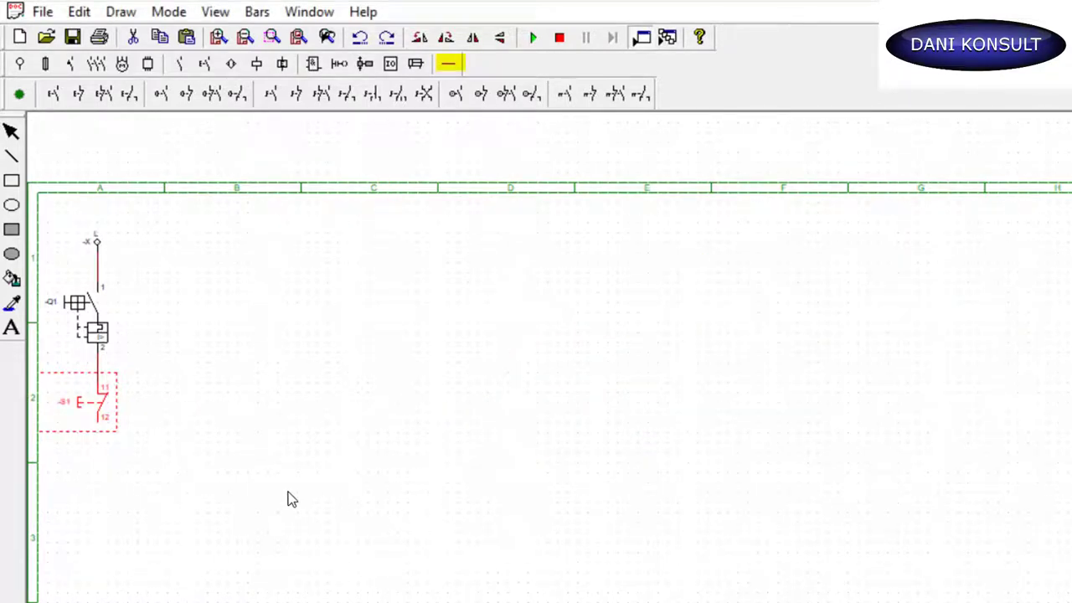
Draw a wire down from -S1 and place a normally open start pushbutton at its end
left_click(288, 500)
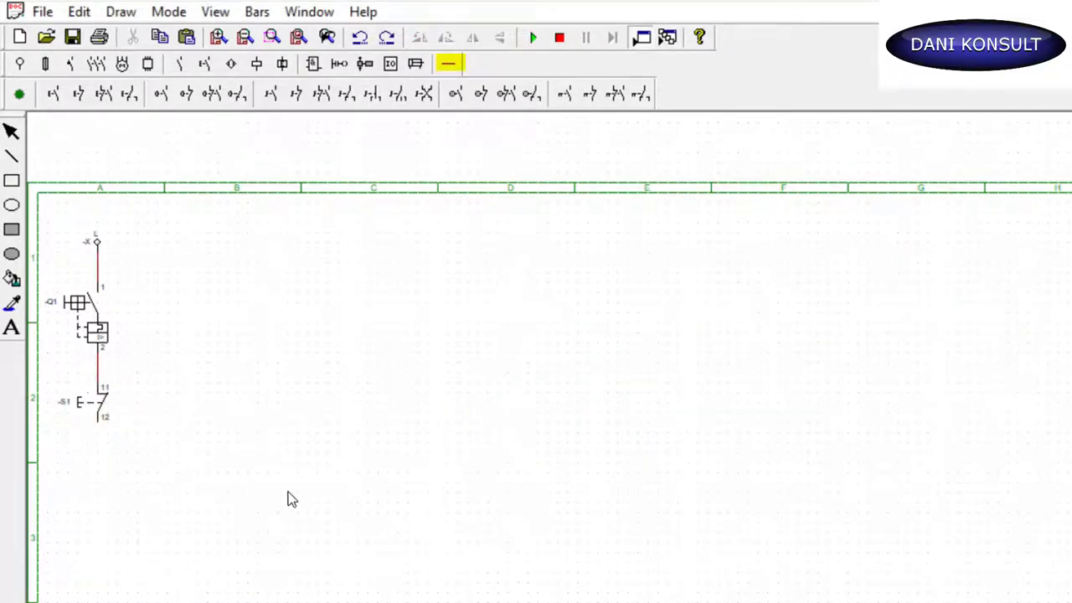
left_click(448, 64)
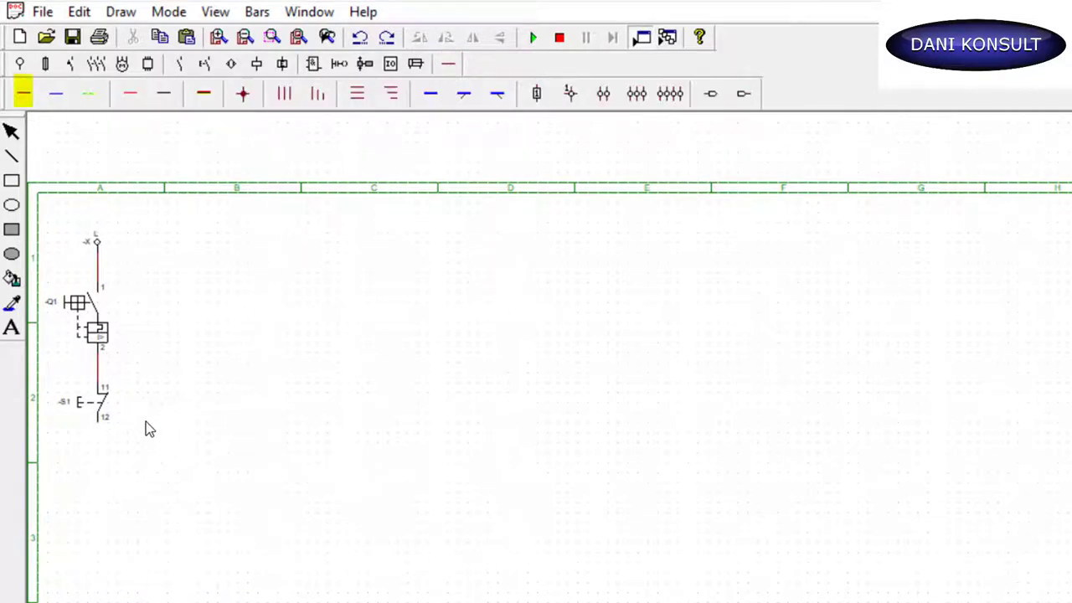
left_click(18, 95)
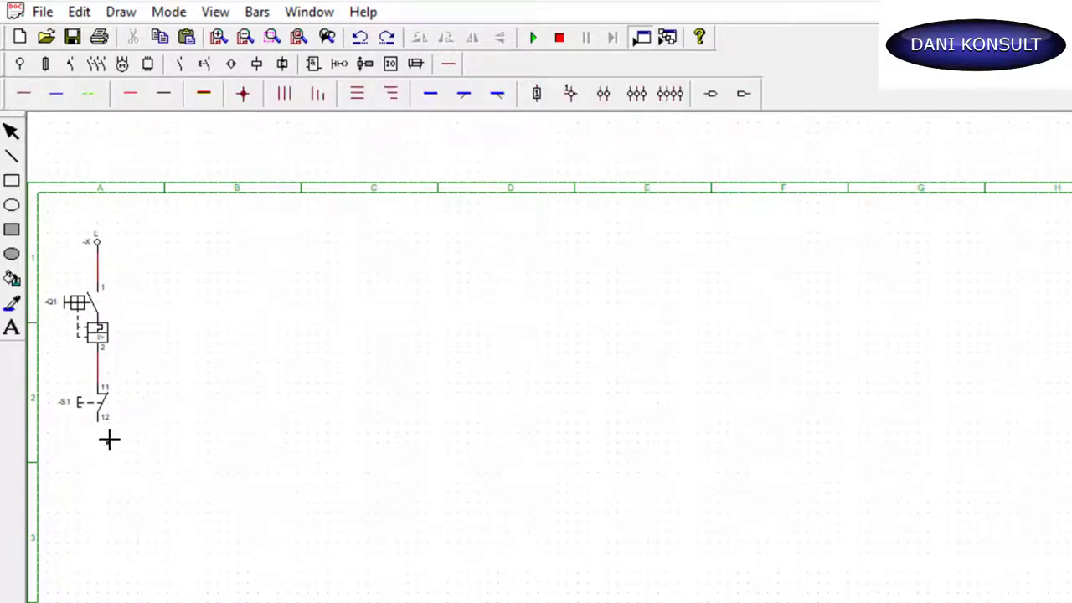
left_click_drag(102, 426, 105, 462)
left_click(204, 64)
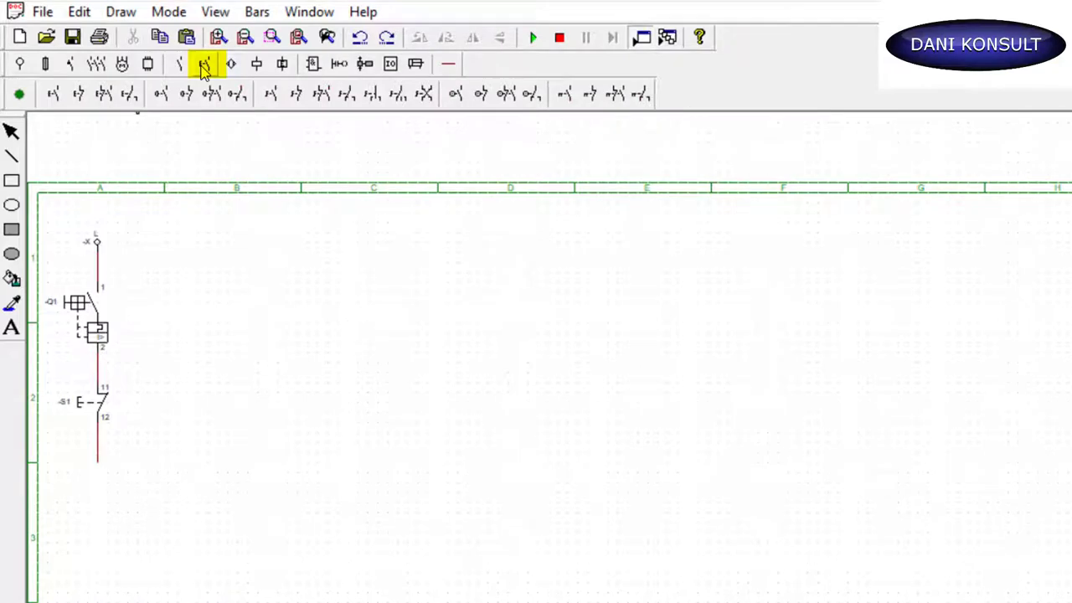
left_click(57, 95)
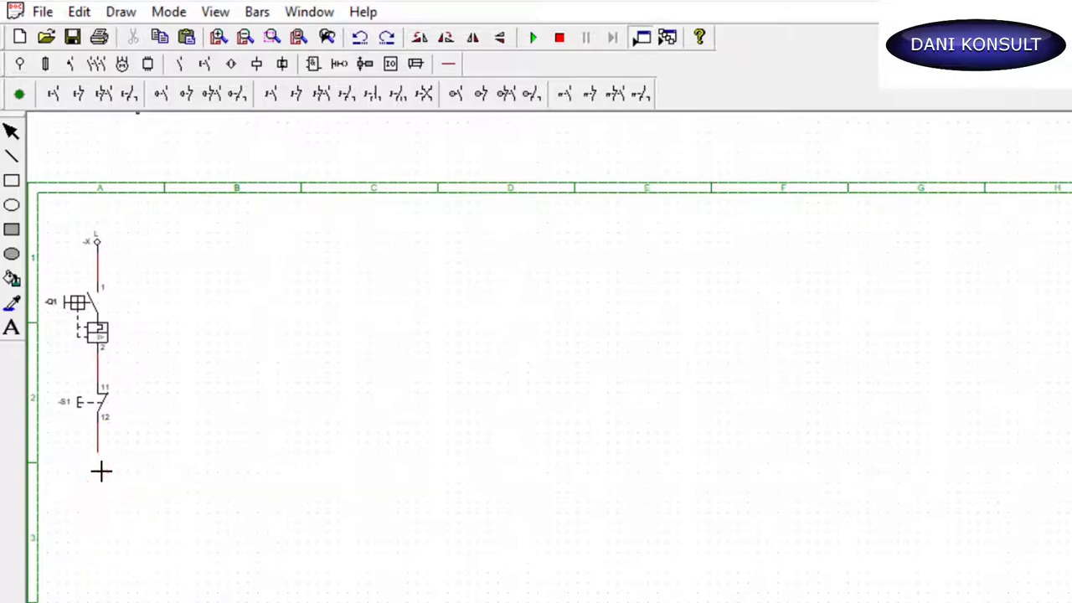
left_click(100, 471)
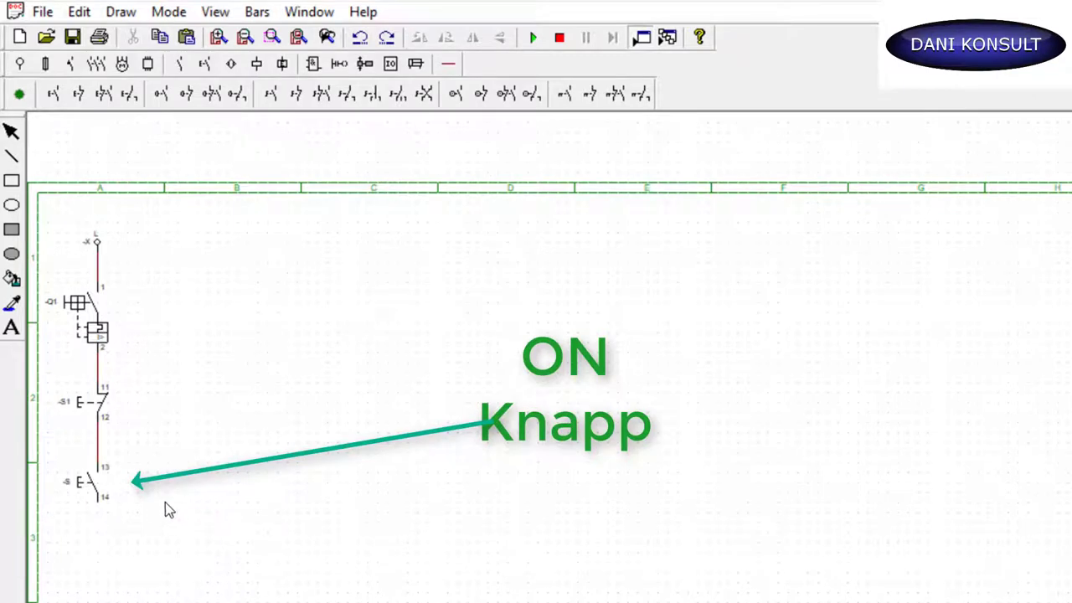
Name the start pushbutton -S2 and set its terminals to 3 and 4
double_click(93, 496)
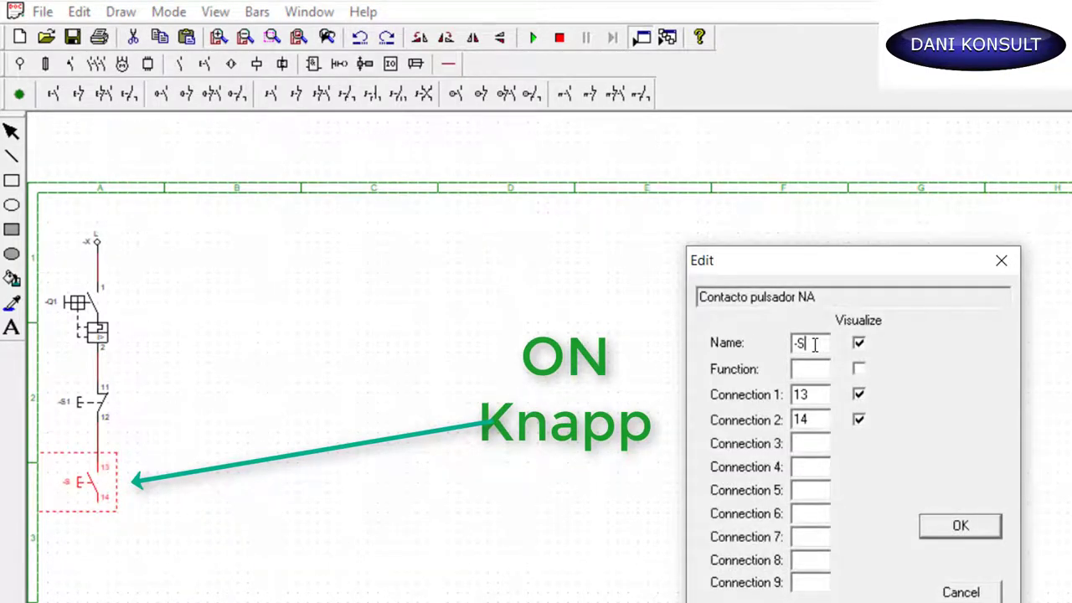
type("2")
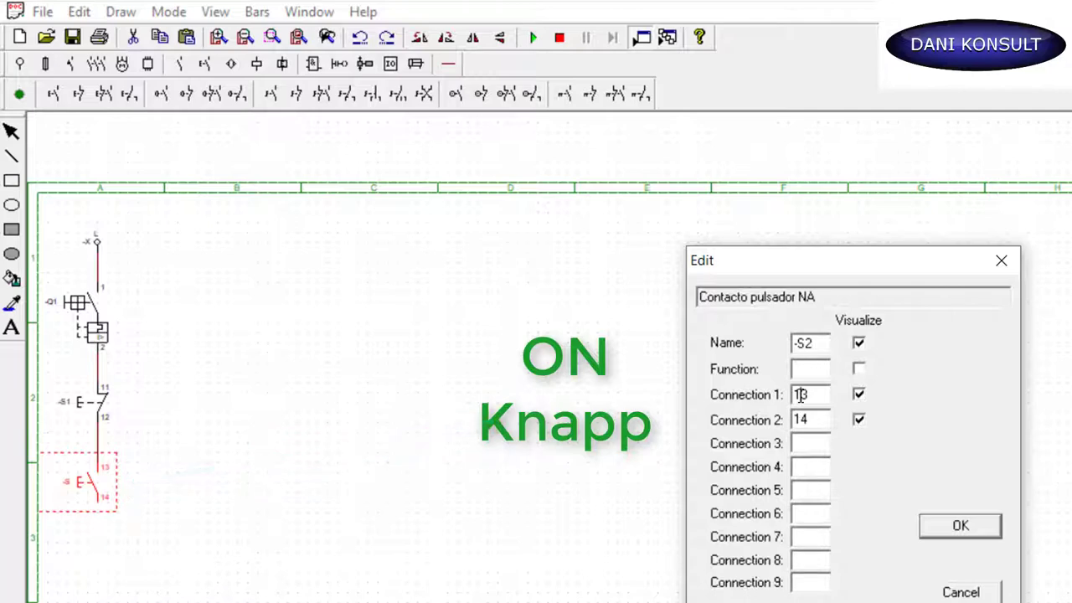
left_click(800, 395)
key("BackSpace")
key("BackSpace")
left_click(961, 527)
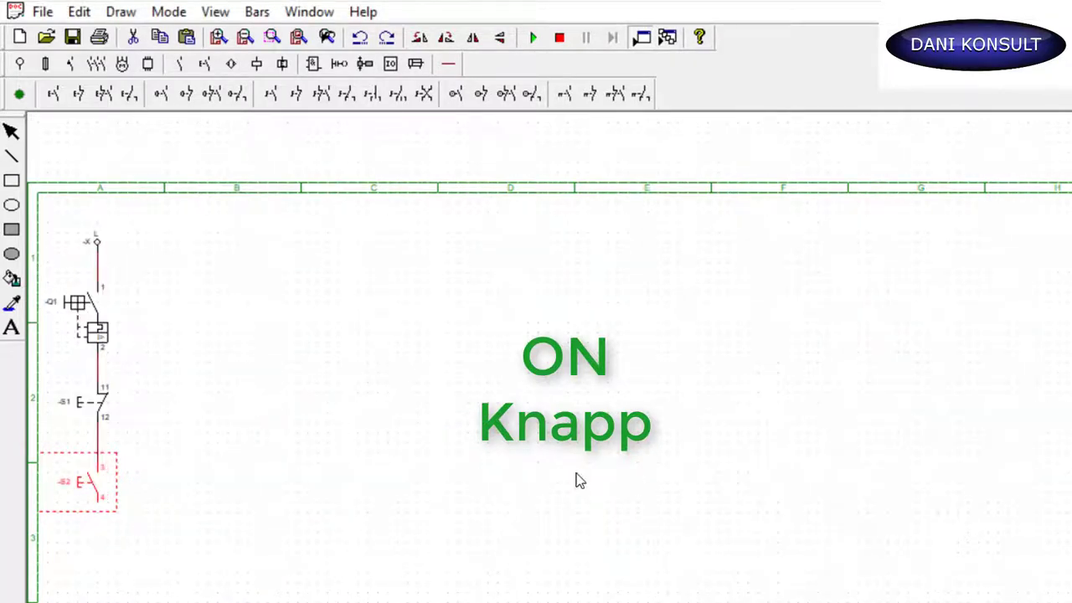
Renumber the -S1 stop button's terminals from 11/12 to 1/2
left_click(106, 406)
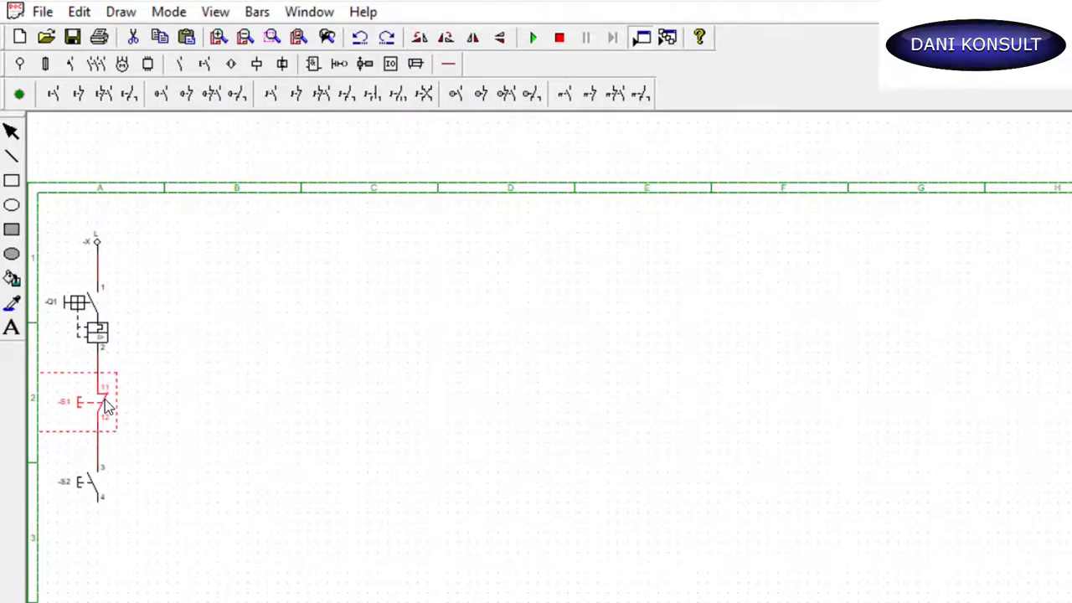
double_click(107, 406)
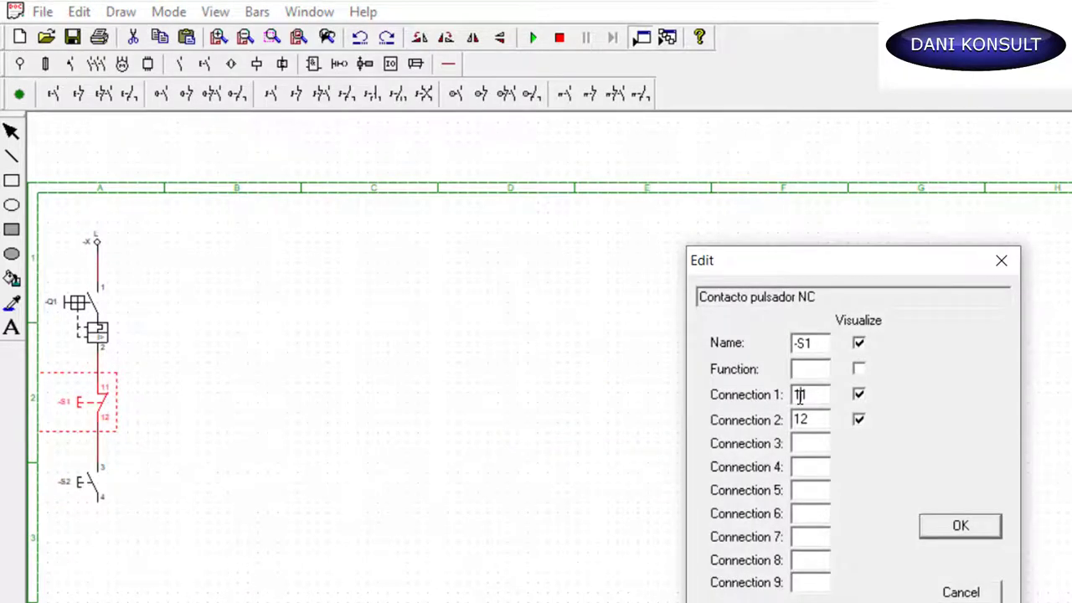
key("BackSpace")
key("Delete")
left_click(960, 526)
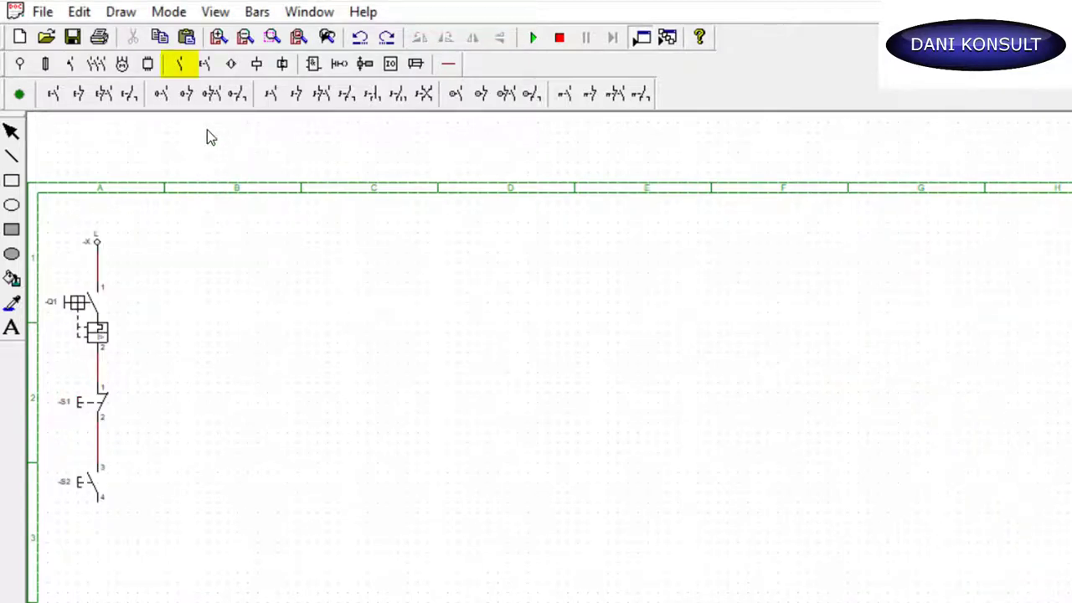
Place a normally open auxiliary contact (13/14) just to the right of -S2
left_click(179, 65)
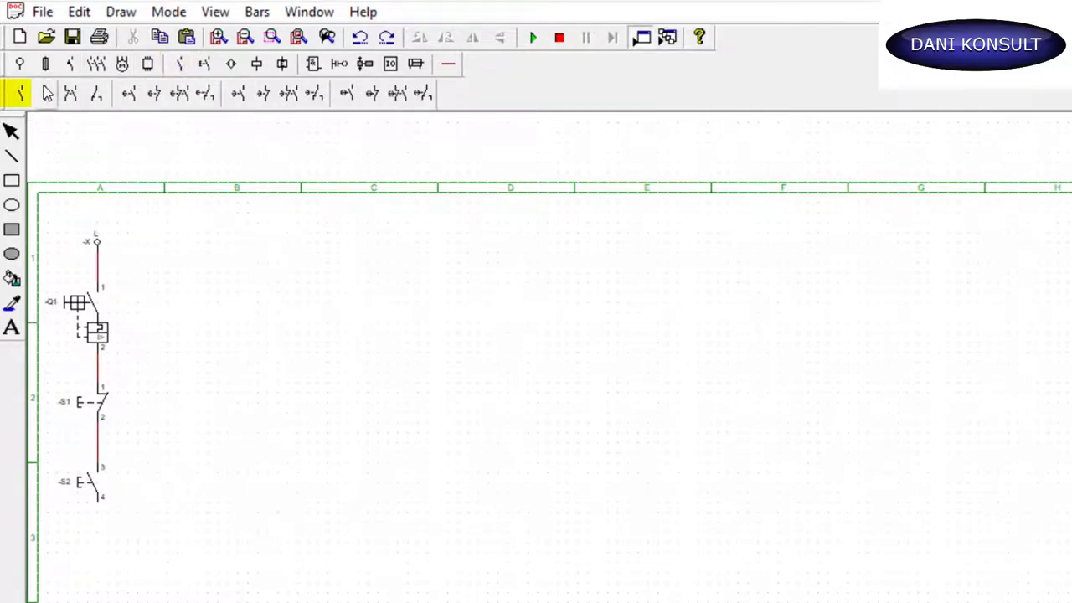
left_click(22, 97)
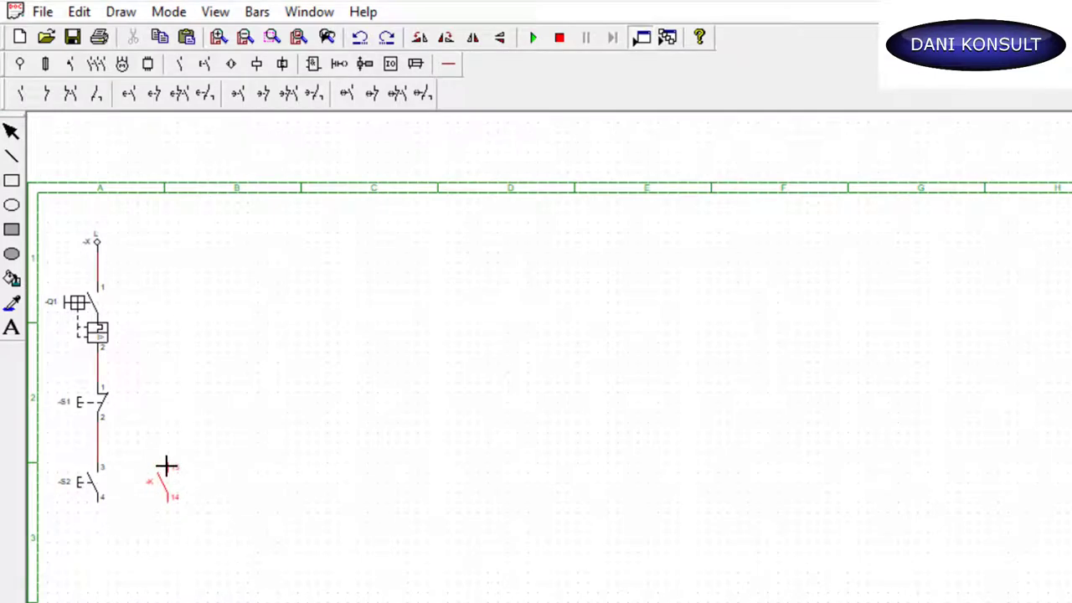
left_click(166, 465)
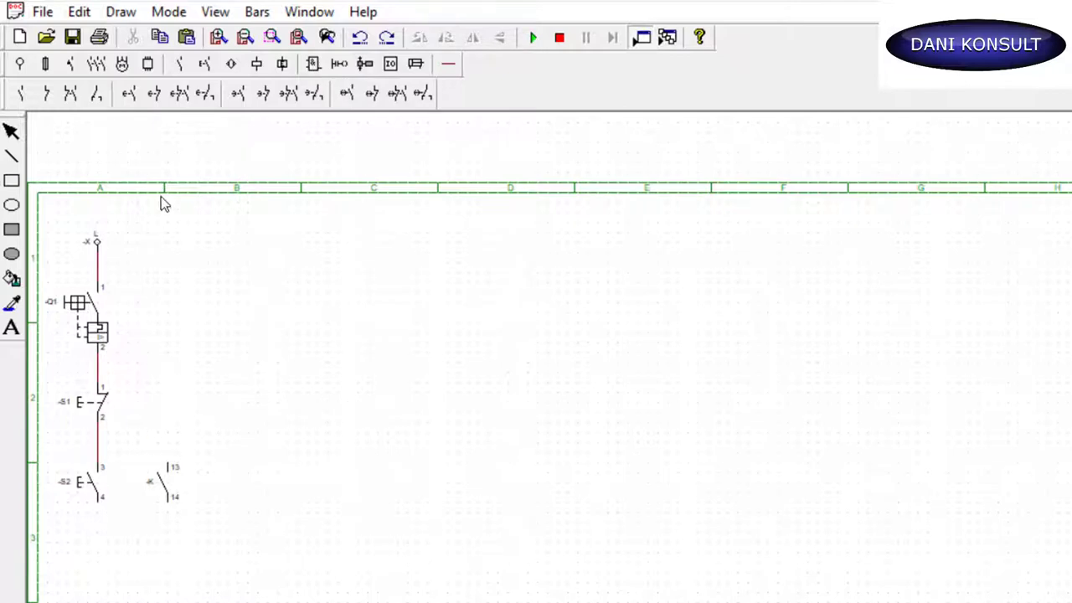
left_click(448, 63)
Wire the auxiliary contact's terminals 13 and 14 in parallel across -S2 with red wire
left_click(18, 93)
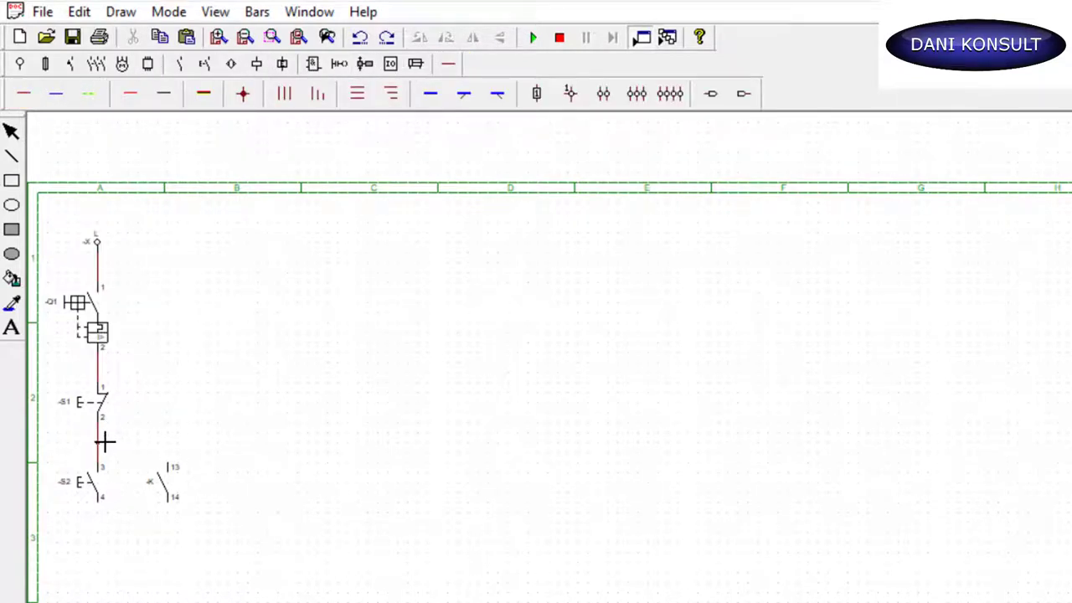
left_click(105, 442)
left_click(169, 442)
left_click(170, 460)
left_click(171, 506)
left_click(173, 526)
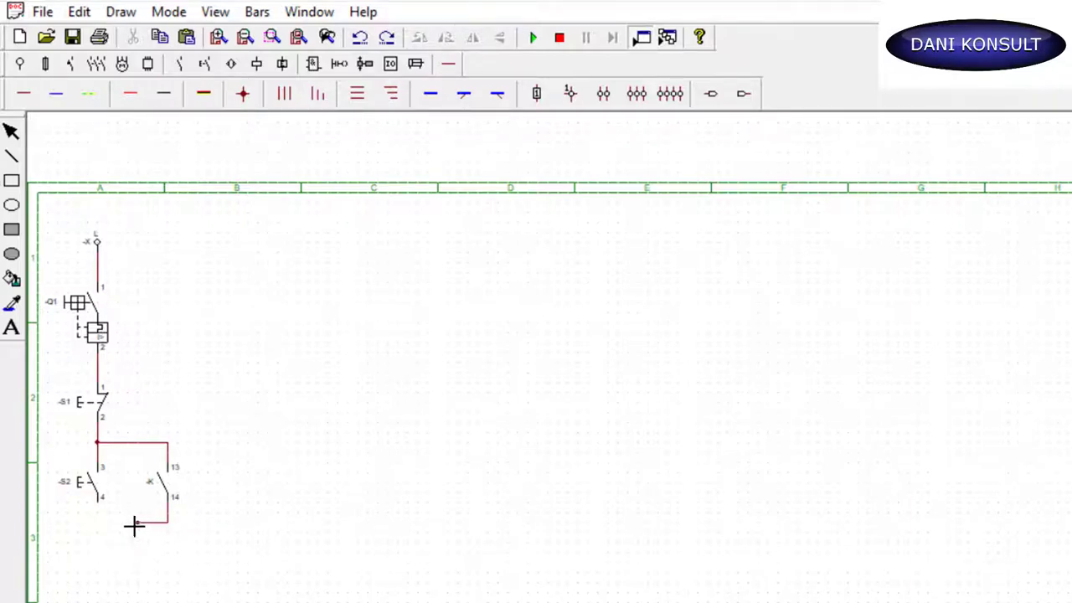
left_click(101, 525)
Rename the auxiliary contact to -K1
double_click(161, 494)
type("-K1")
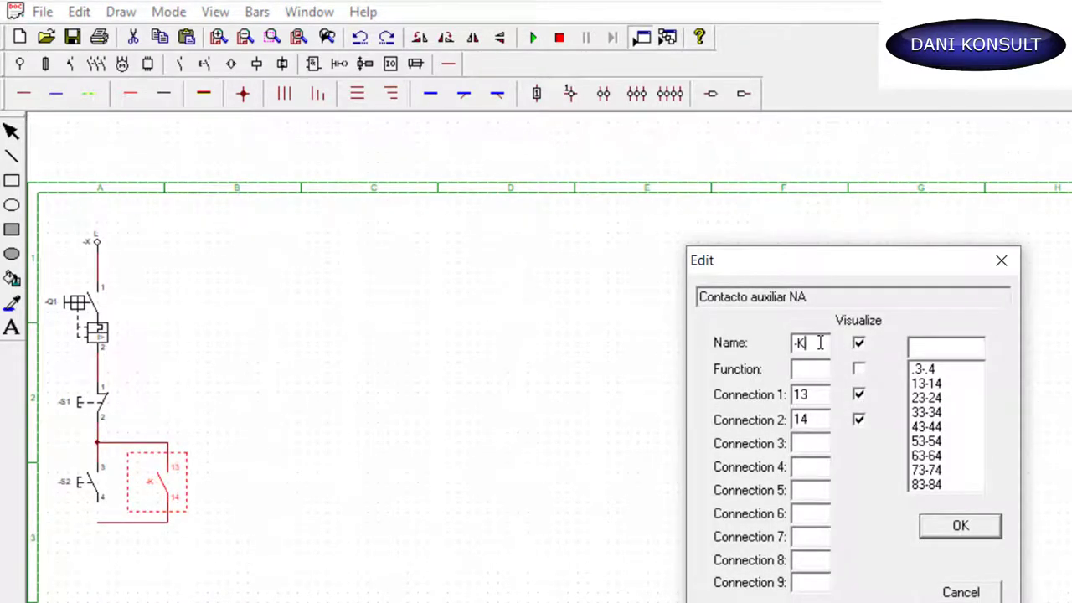
left_click(953, 529)
left_click(124, 596)
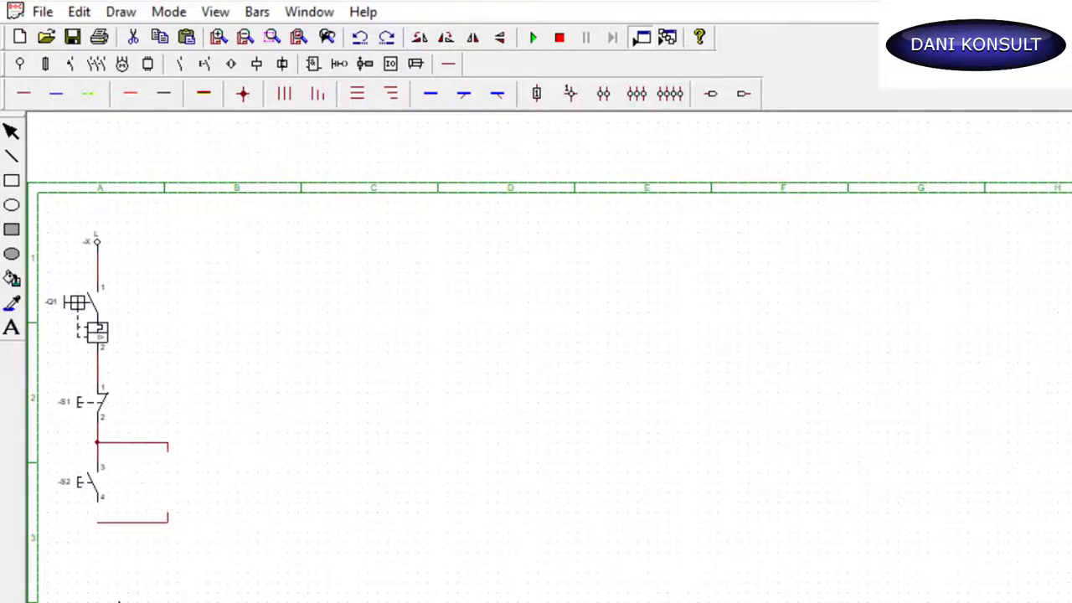
Draw a wire down from below the S2/K1 pair
left_click(444, 68)
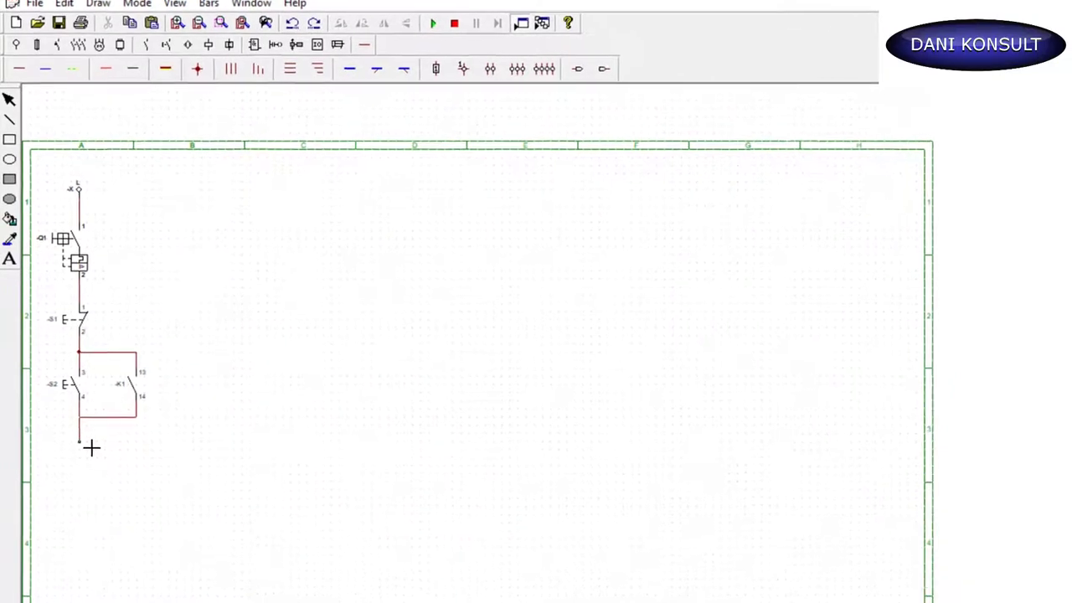
left_click(90, 442)
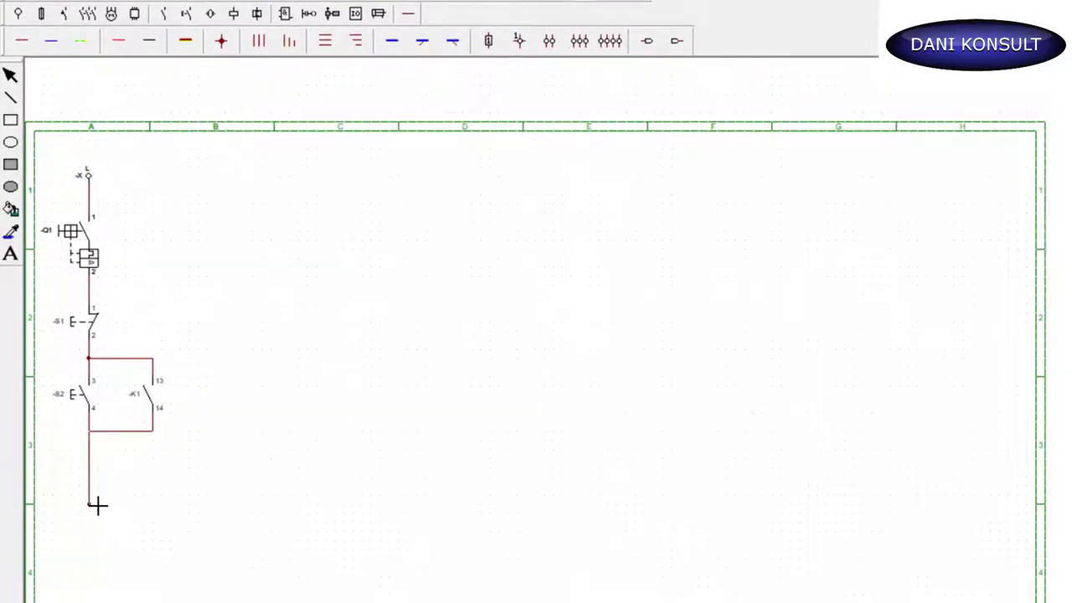
left_click(97, 505)
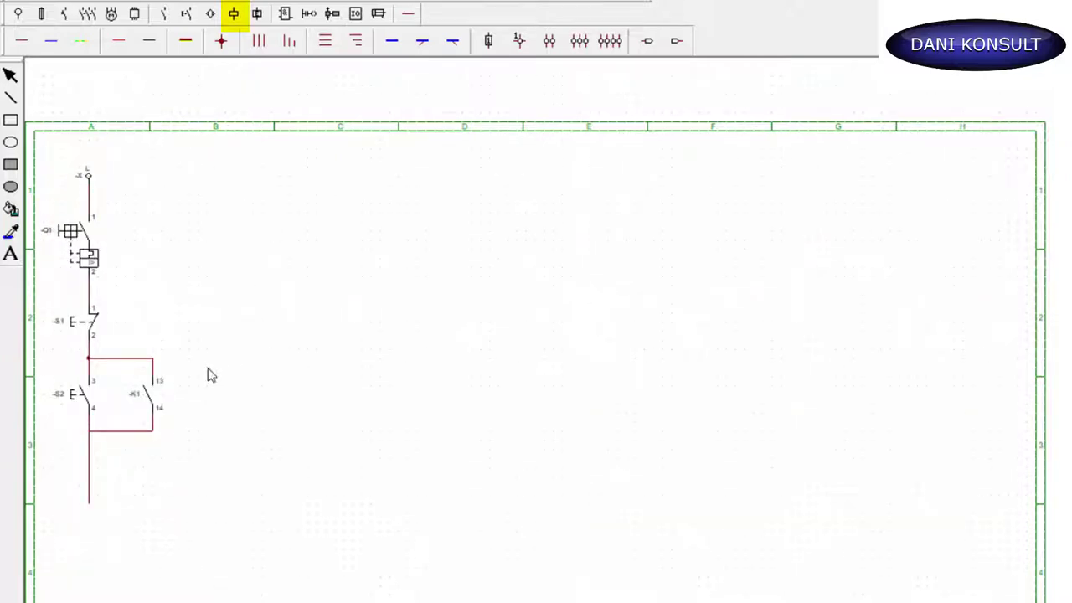
Place two -EV solenoid coils, one at the wire's end and one to its right
left_click(237, 18)
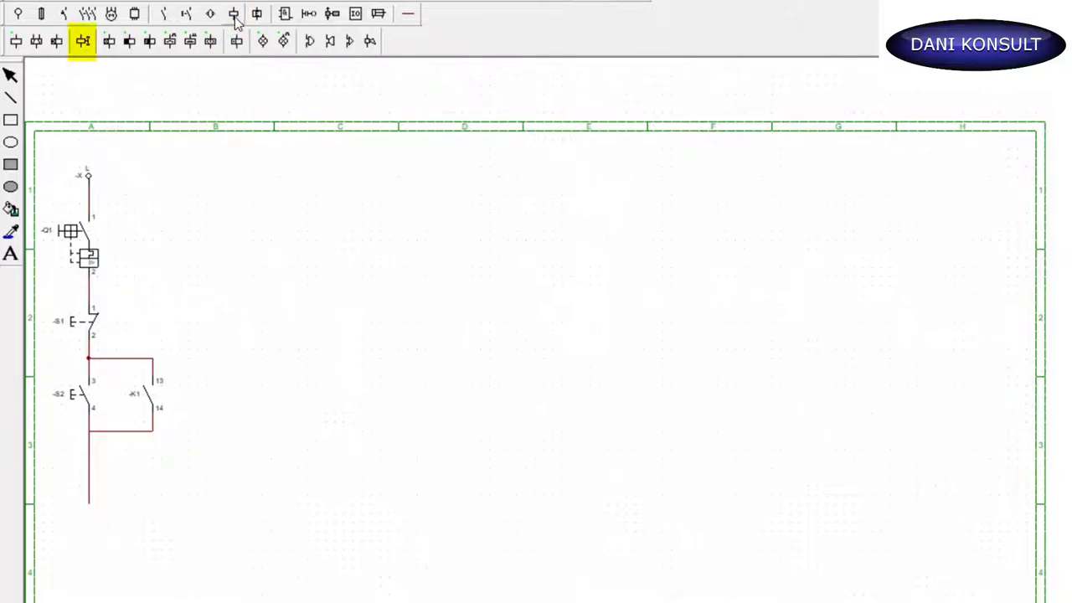
left_click(87, 49)
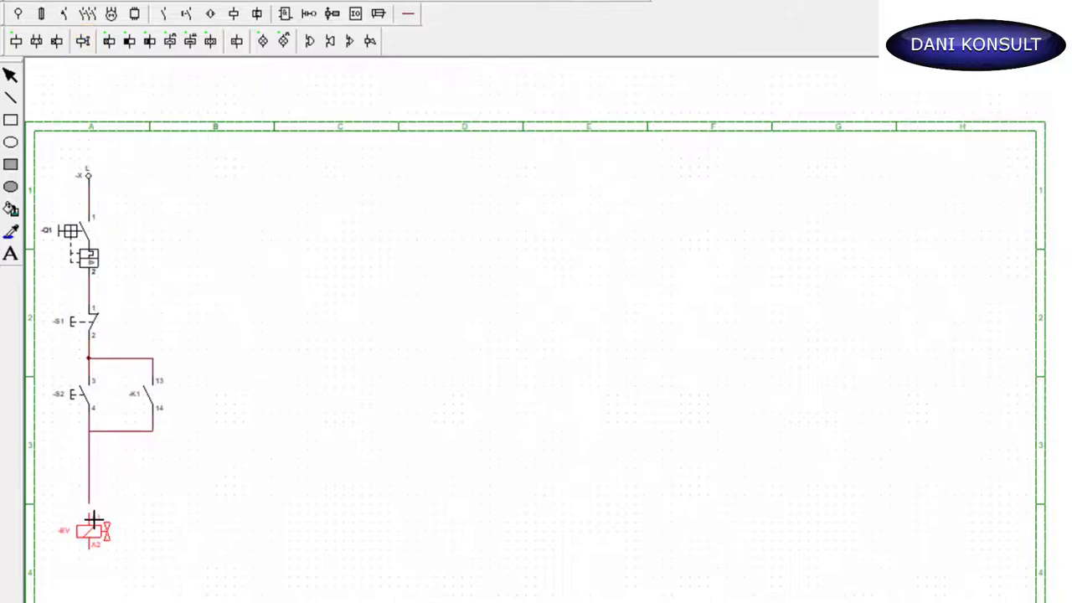
left_click(94, 513)
left_click(245, 511)
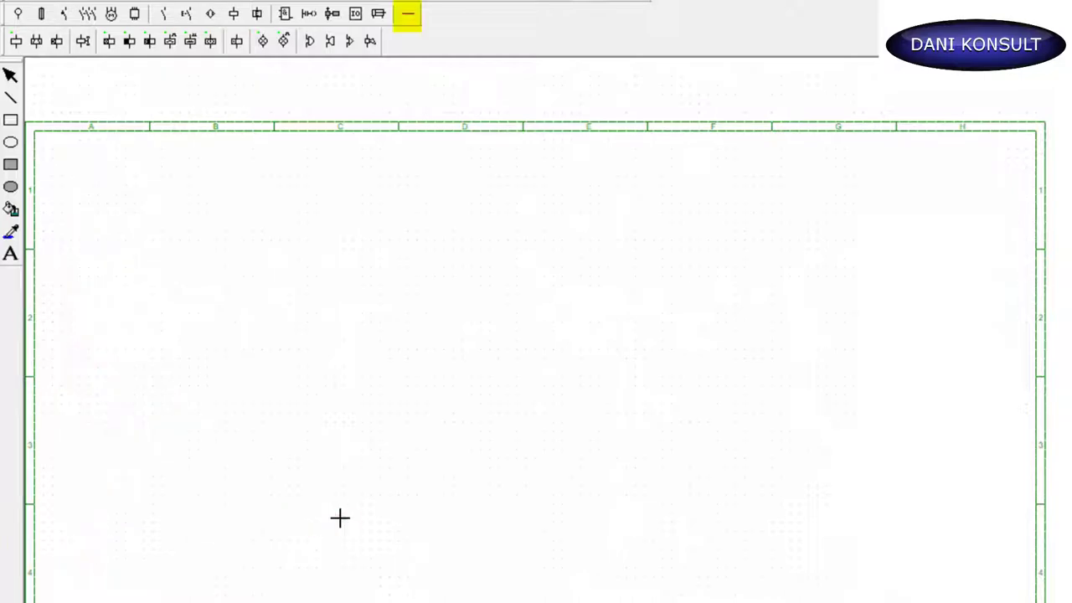
Run red wire from below K1 across and down to the second -EV coil's A1 terminal
left_click(409, 16)
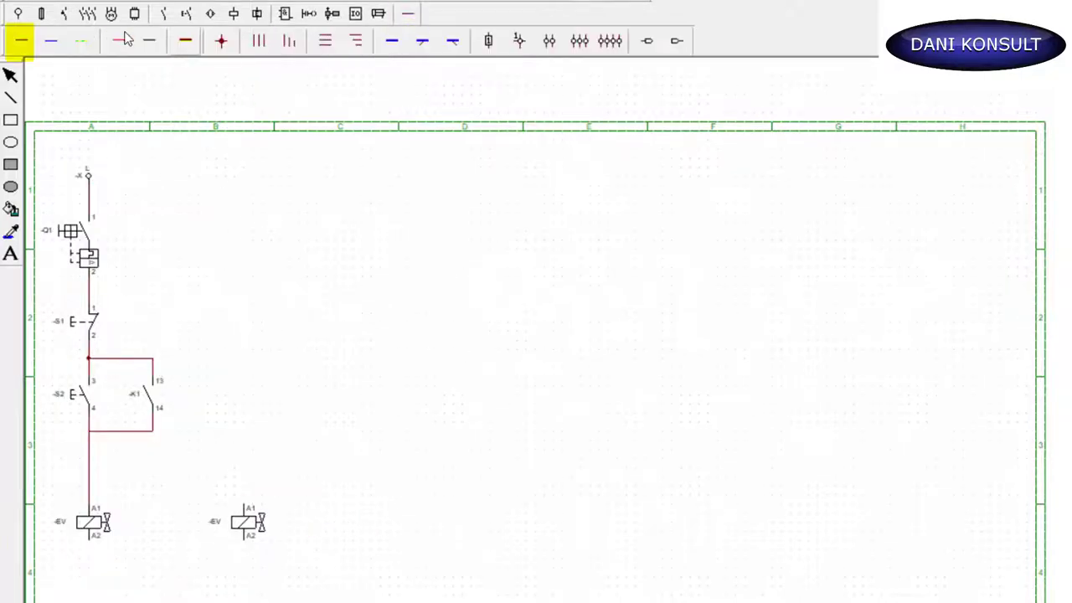
left_click(21, 42)
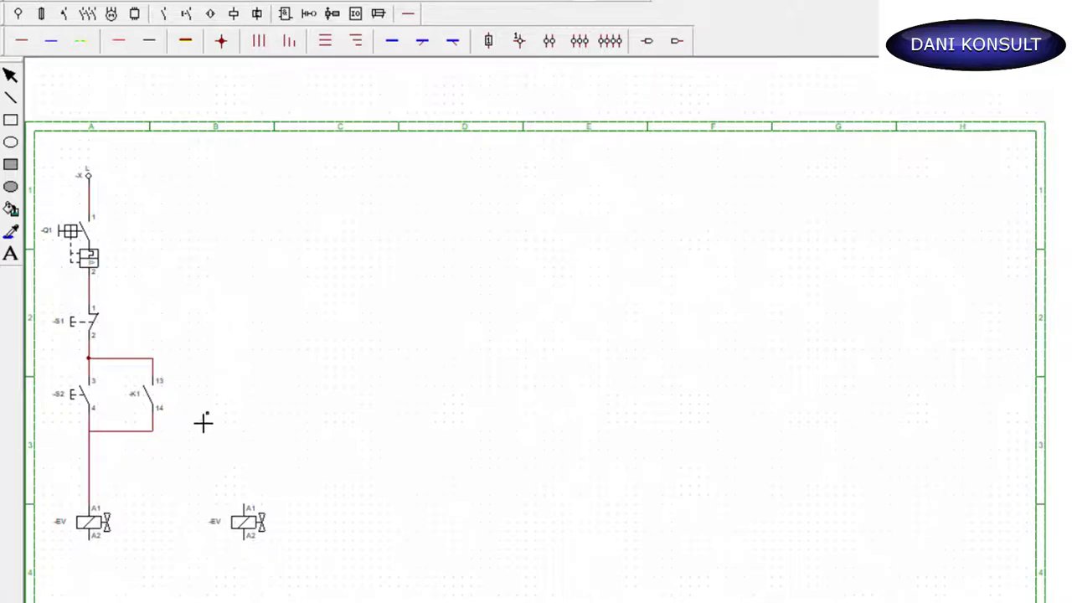
left_click(157, 433)
left_click(248, 491)
left_click(22, 41)
left_click_drag(250, 439, 258, 500)
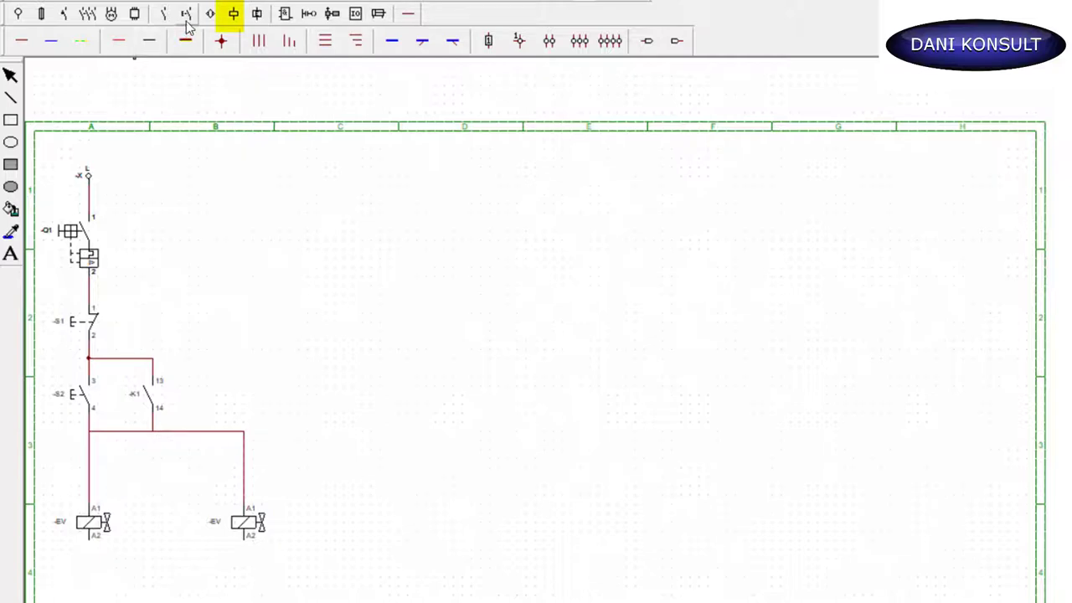
Place a relay coil between the two -EV coils and name it -K1
left_click(234, 15)
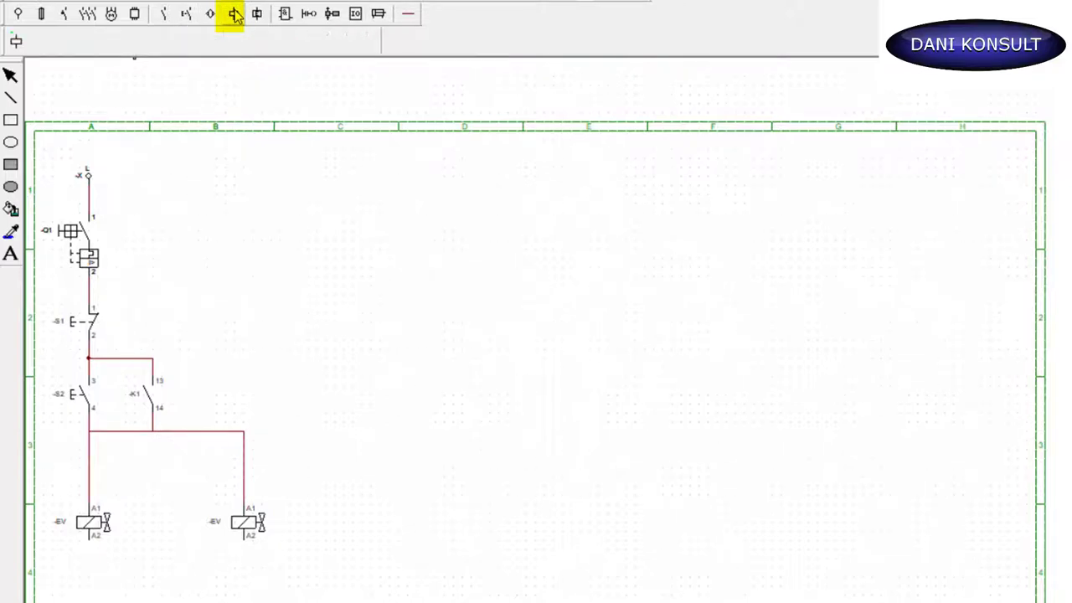
left_click(15, 41)
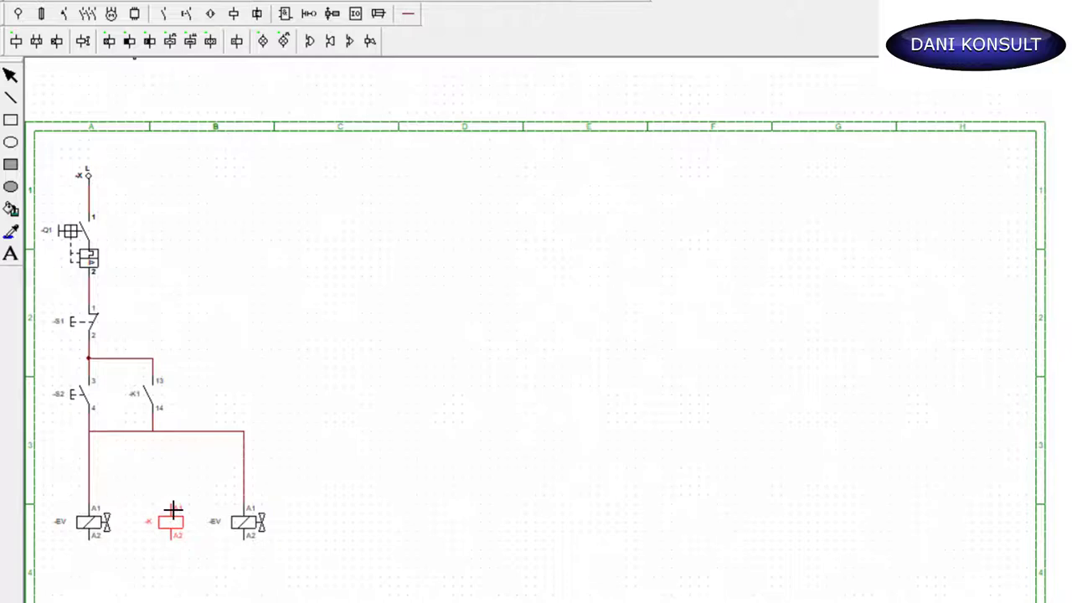
left_click(172, 508)
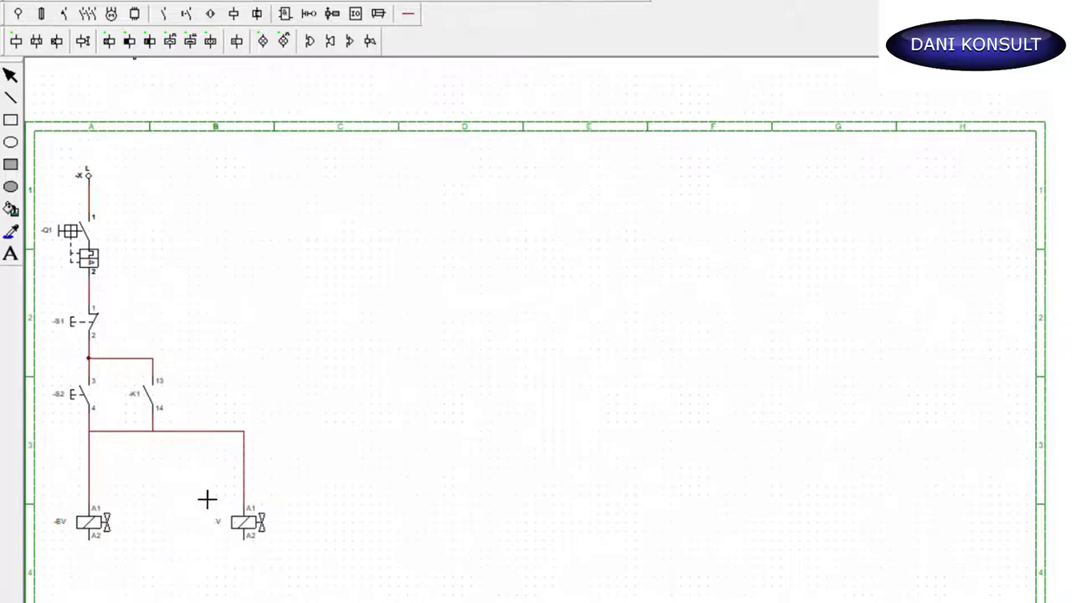
key("Escape")
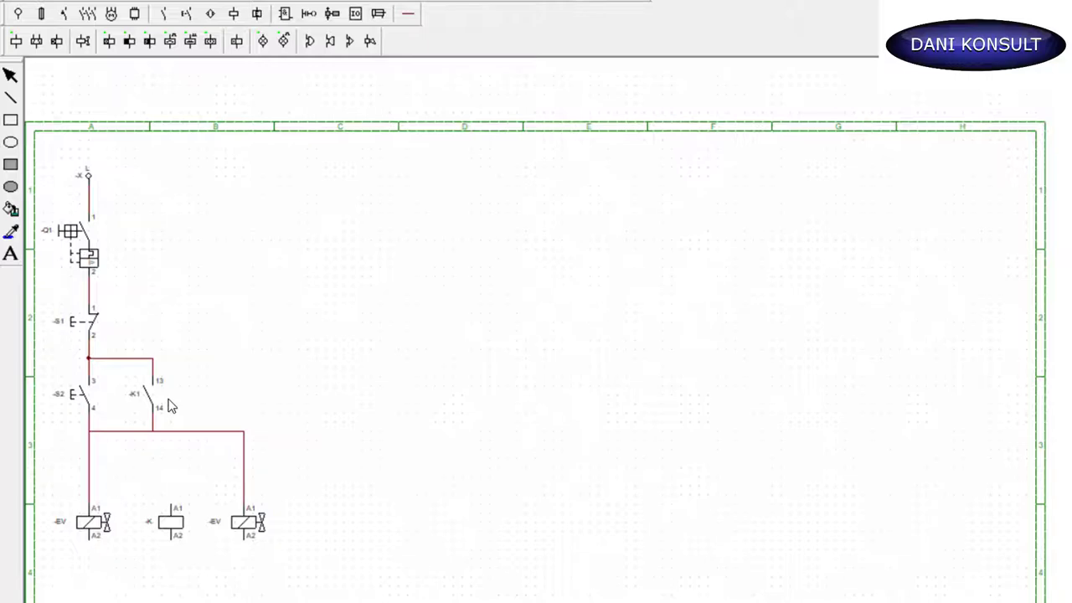
double_click(174, 527)
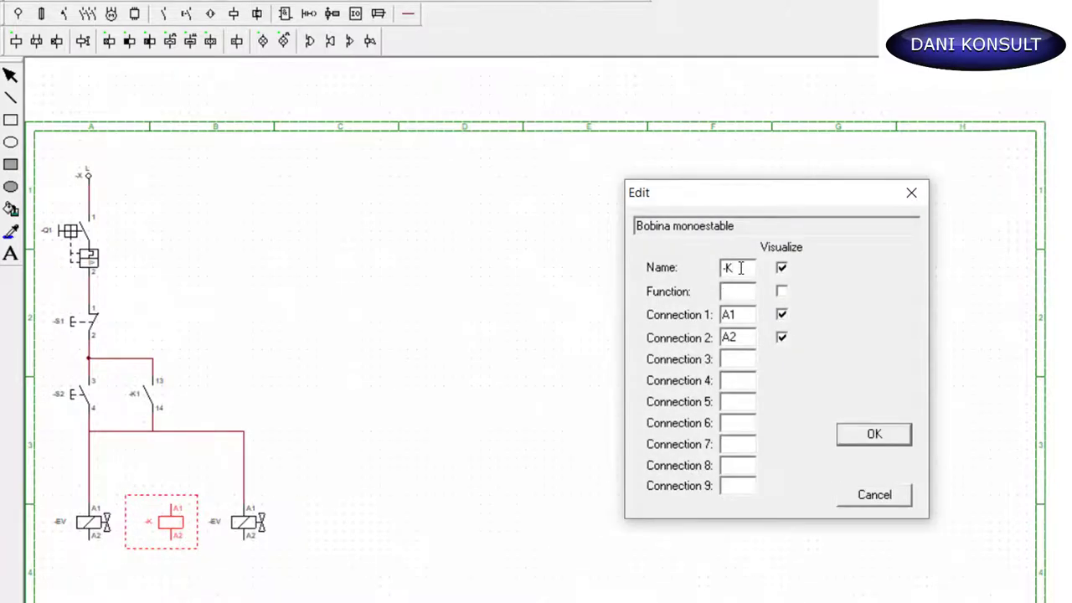
left_click(895, 435)
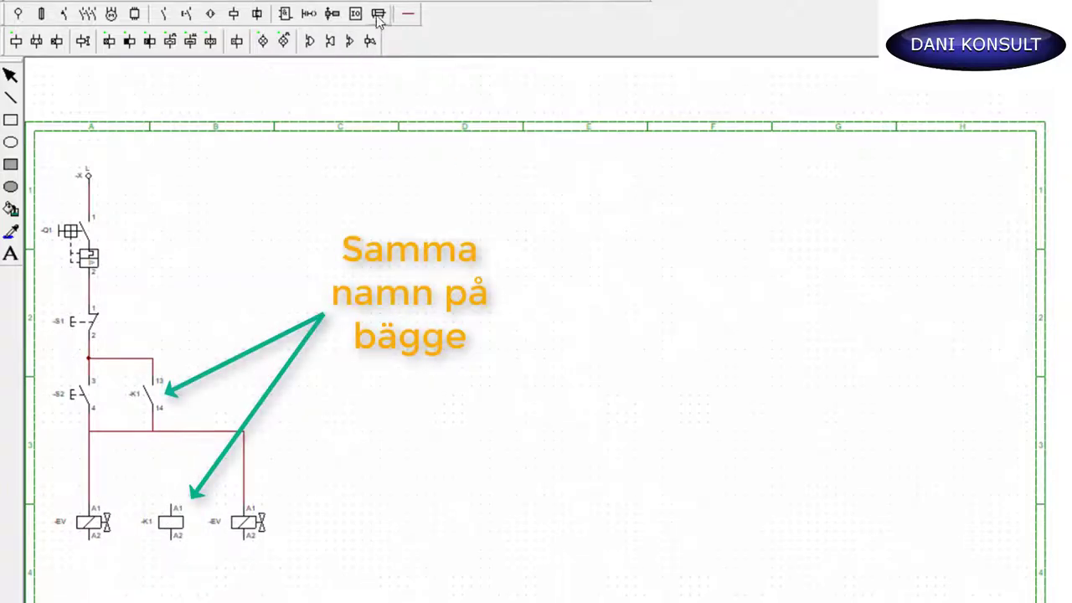
Wire the K1 coil's A1 up to the control line with a junction dot
left_click(407, 15)
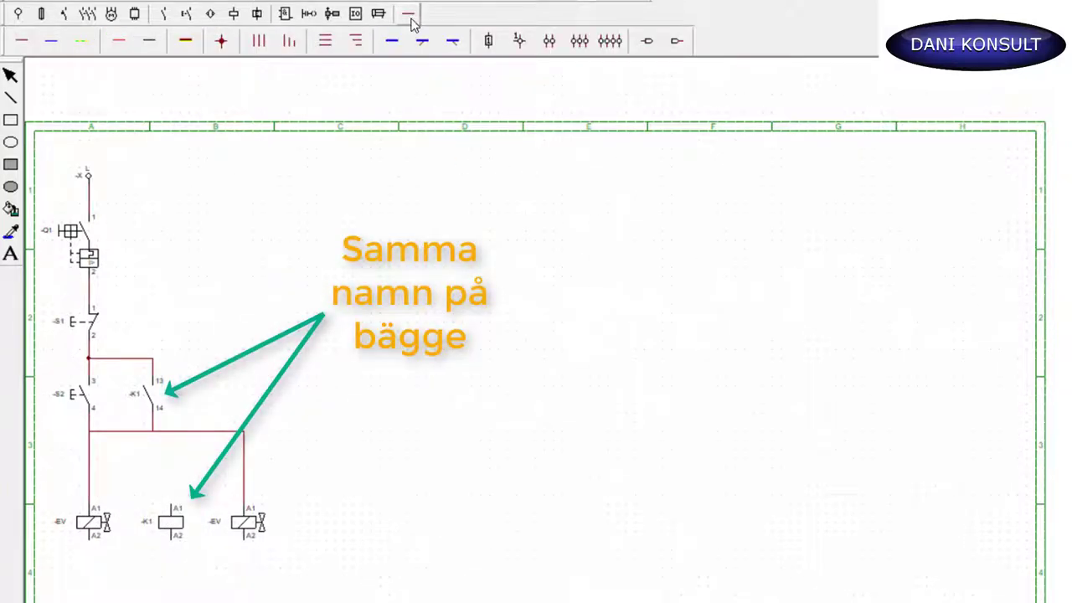
left_click(224, 44)
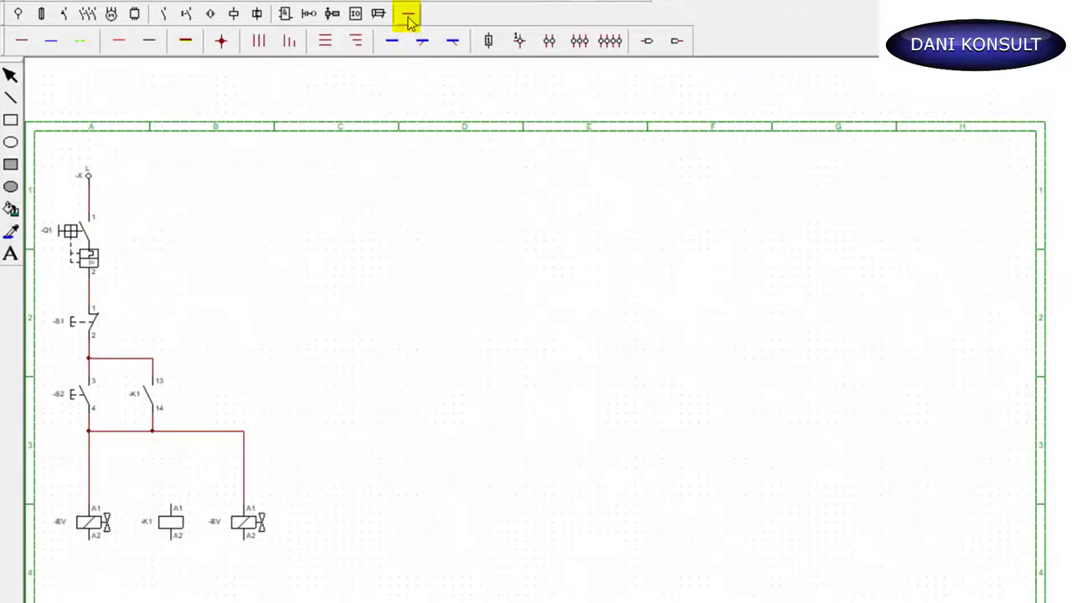
left_click(25, 48)
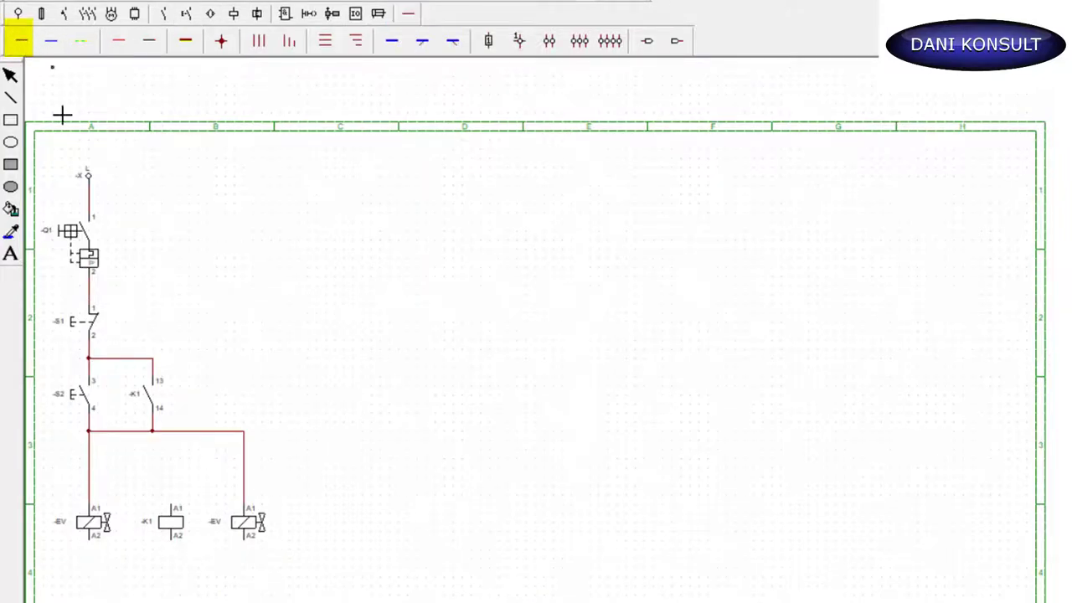
left_click_drag(174, 508, 174, 442)
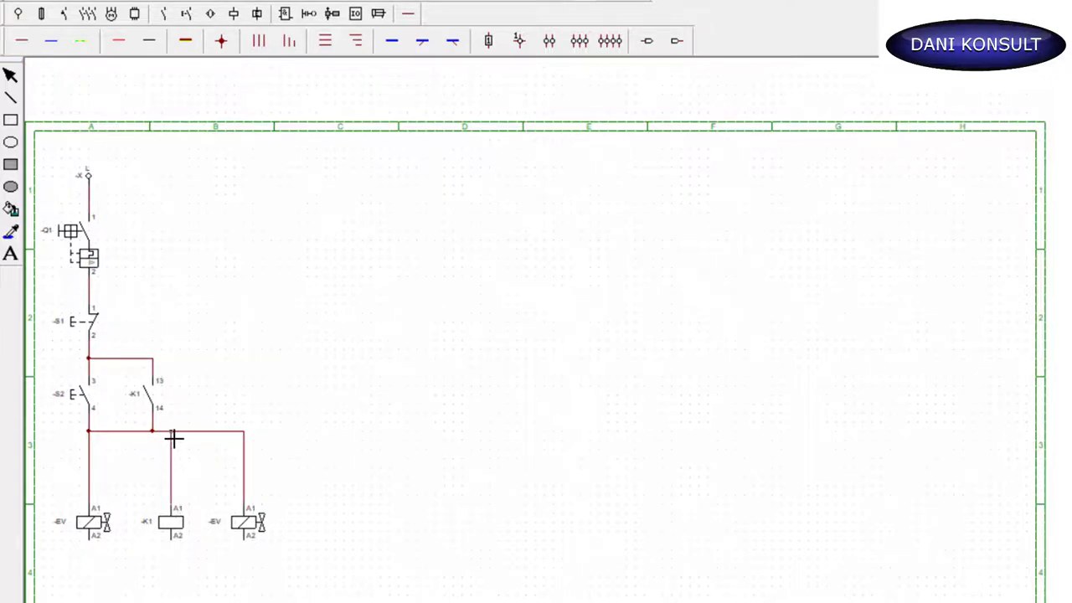
left_click_drag(174, 438, 173, 432)
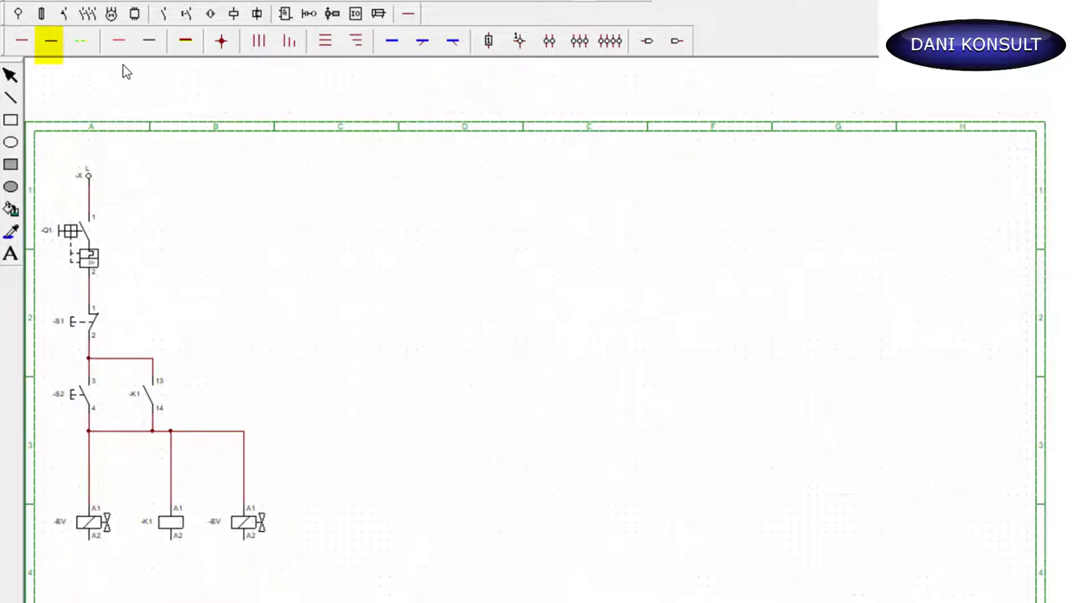
Join the A2 terminals of both -EV coils and -K1 with a blue return wire
left_click(50, 41)
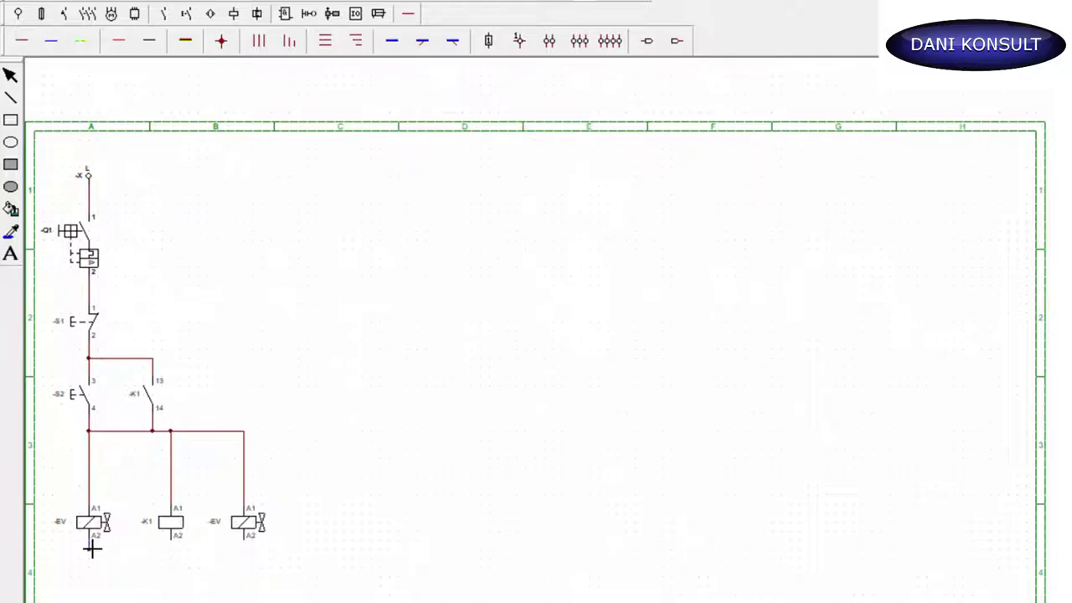
left_click(92, 548)
left_click(251, 571)
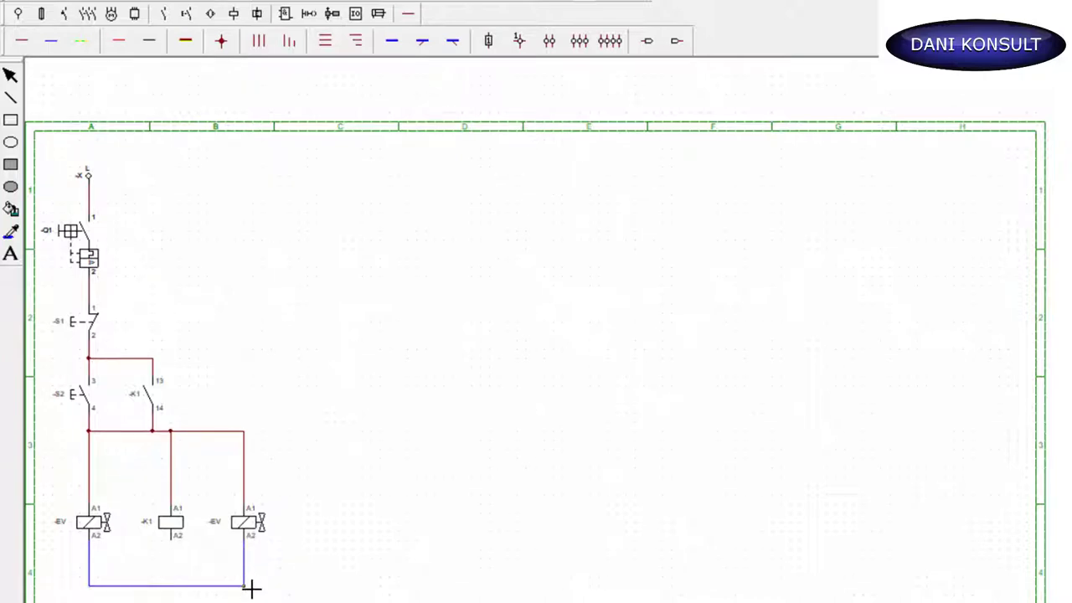
left_click(179, 540)
right_click(189, 570)
left_click(57, 48)
left_click(176, 546)
left_click(171, 584)
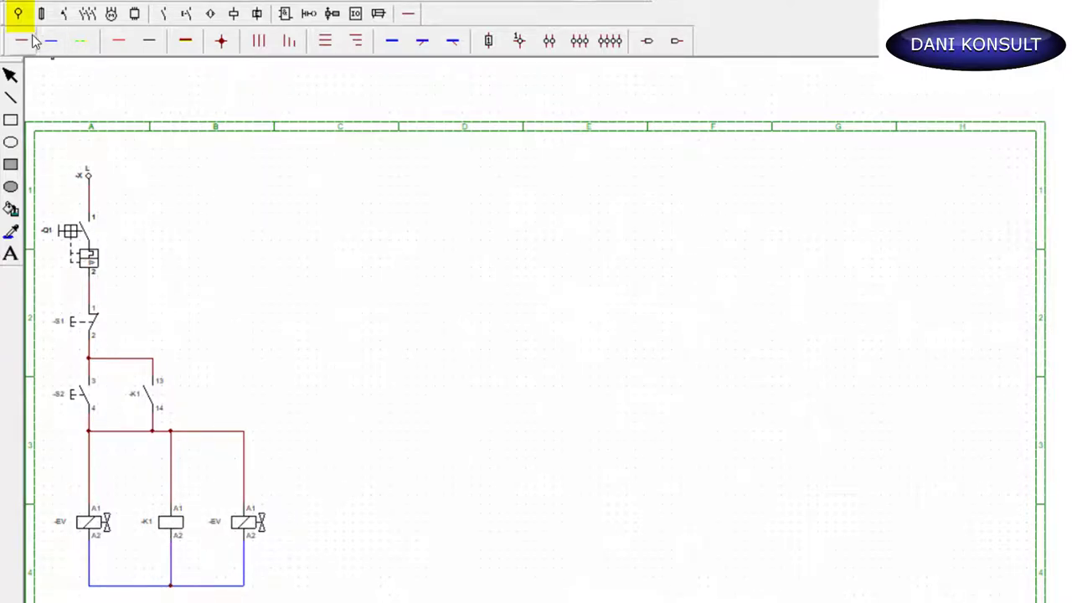
Place the neutral N supply terminal at the bottom left of the drawing
left_click(18, 14)
left_click(64, 40)
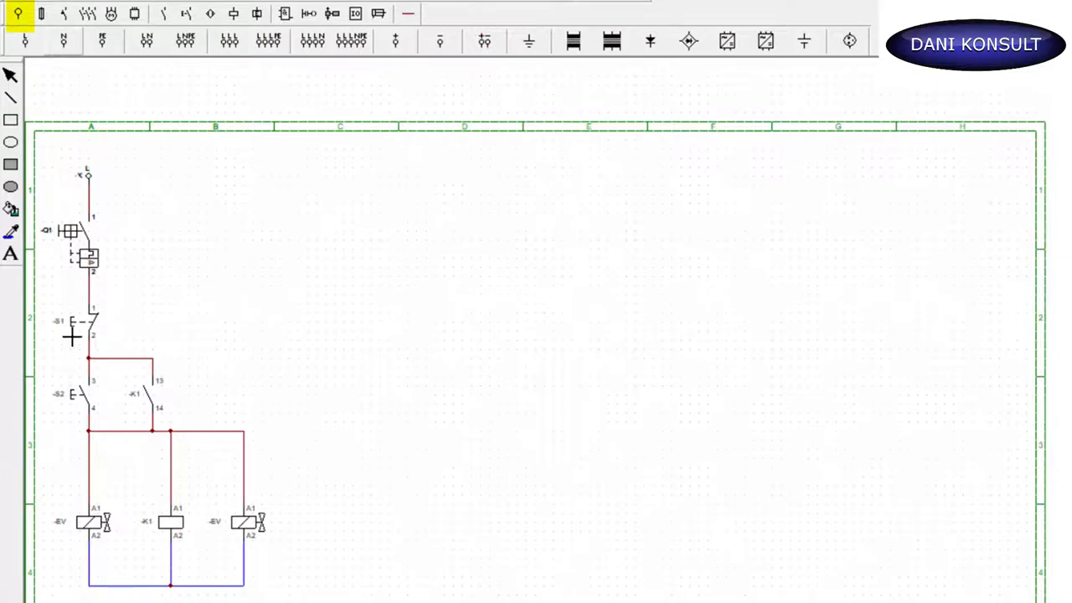
left_click(62, 574)
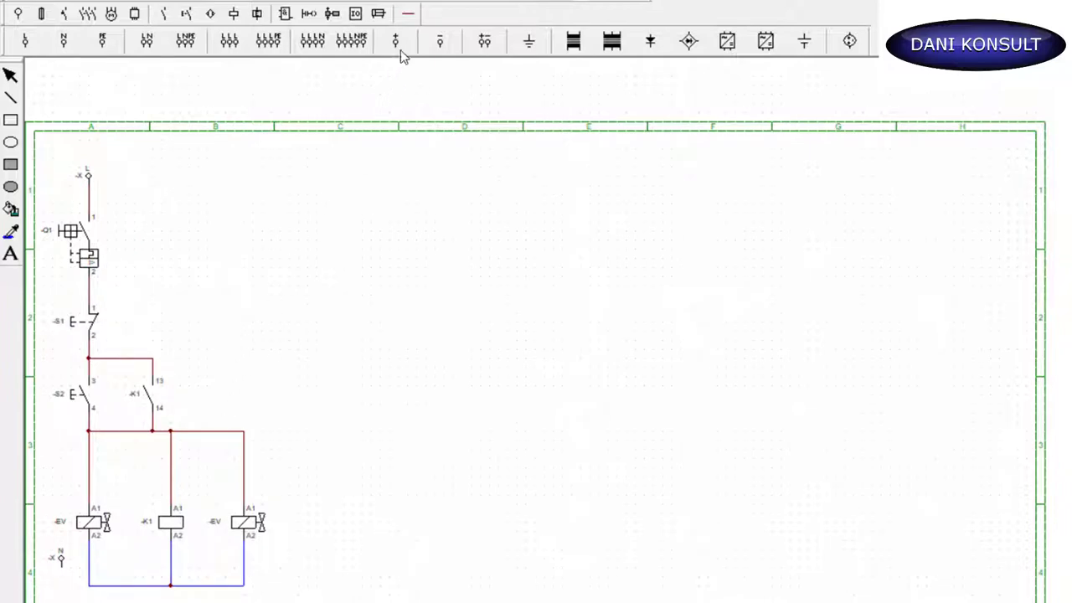
Run a blue wire from N to the bottom return line and add a junction dot there
left_click(408, 14)
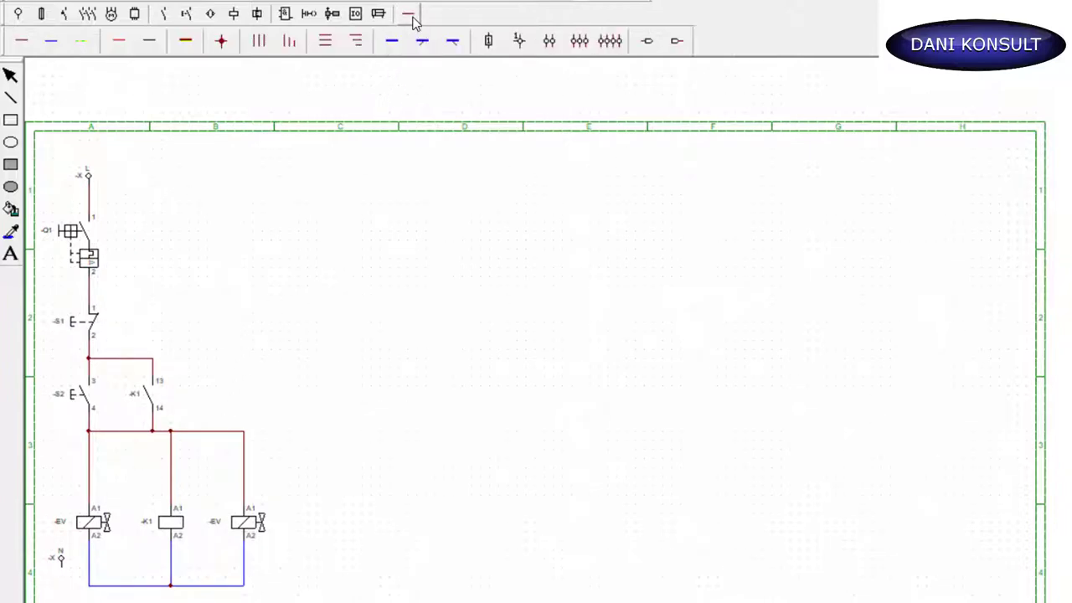
left_click(51, 40)
left_click(67, 575)
left_click(88, 585)
left_click(222, 43)
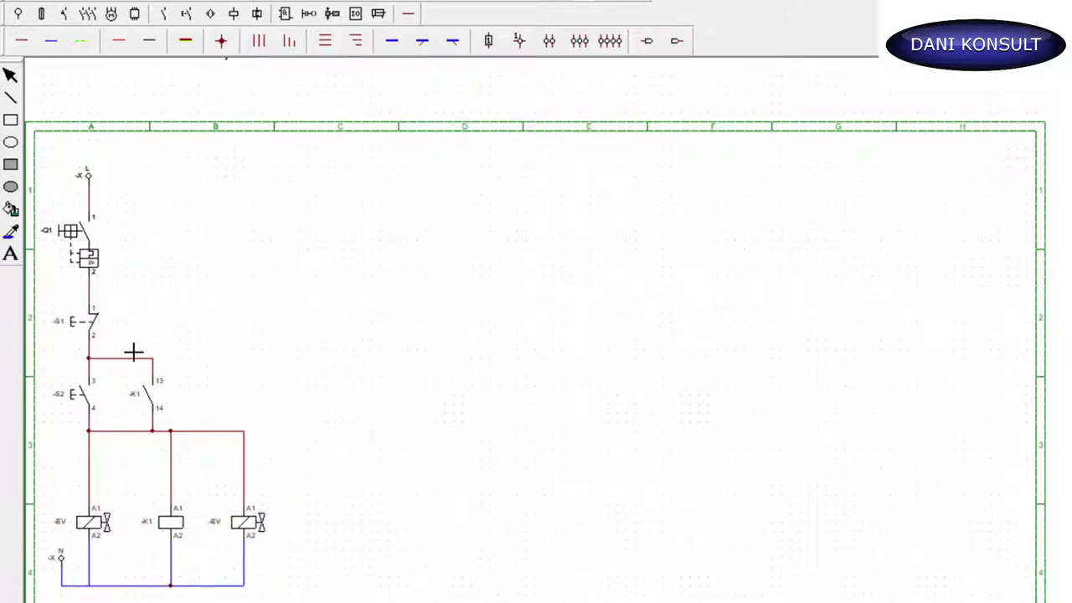
left_click(92, 589)
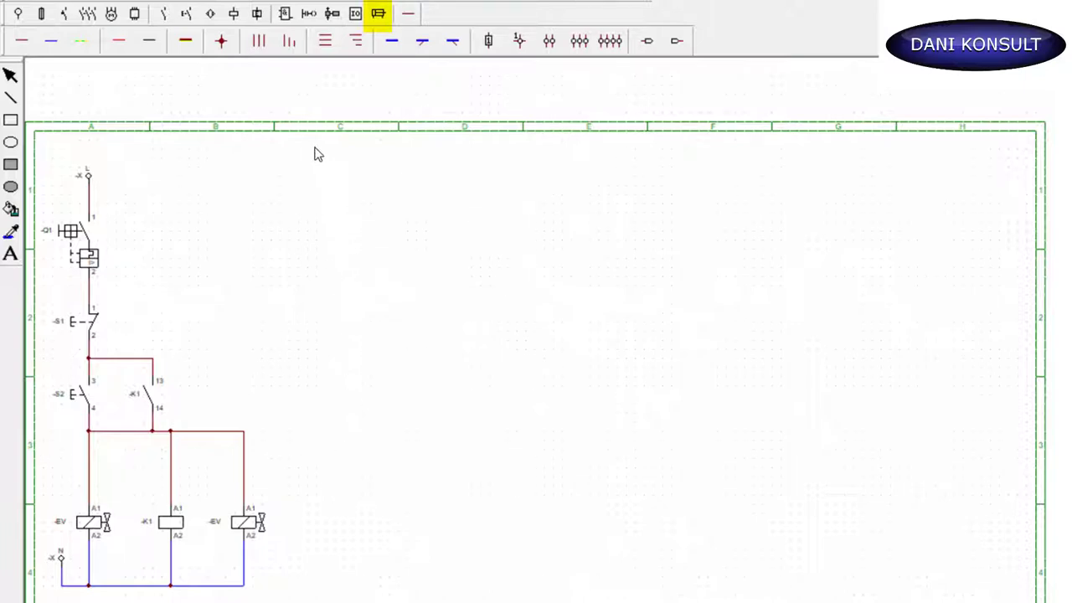
Paste the double-acting cylinder with 5/2 bistable valve beside the coils and open its properties
left_click(381, 15)
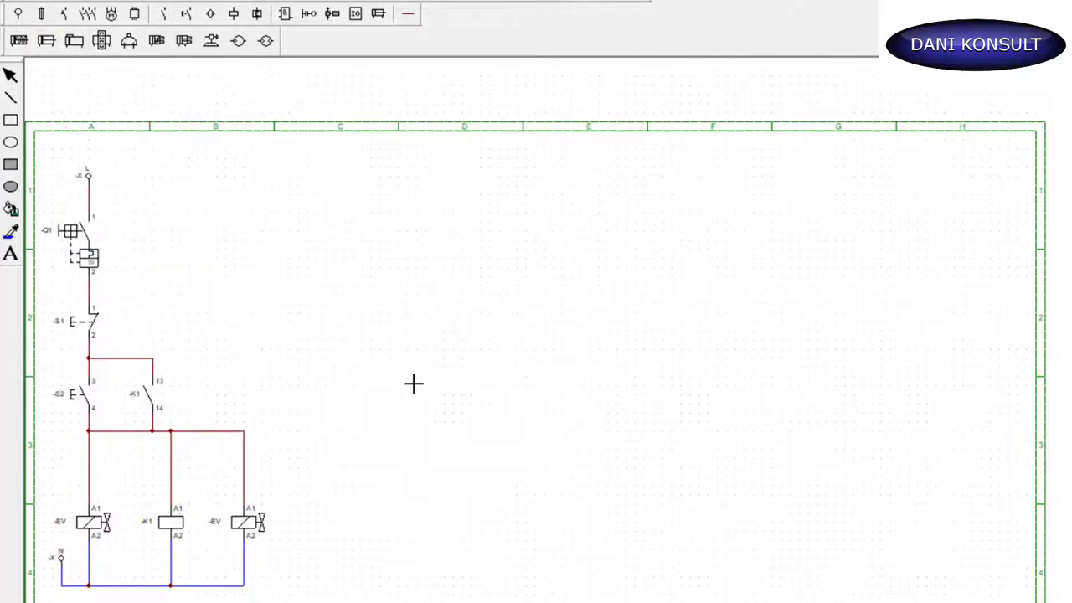
key("ctrl+v")
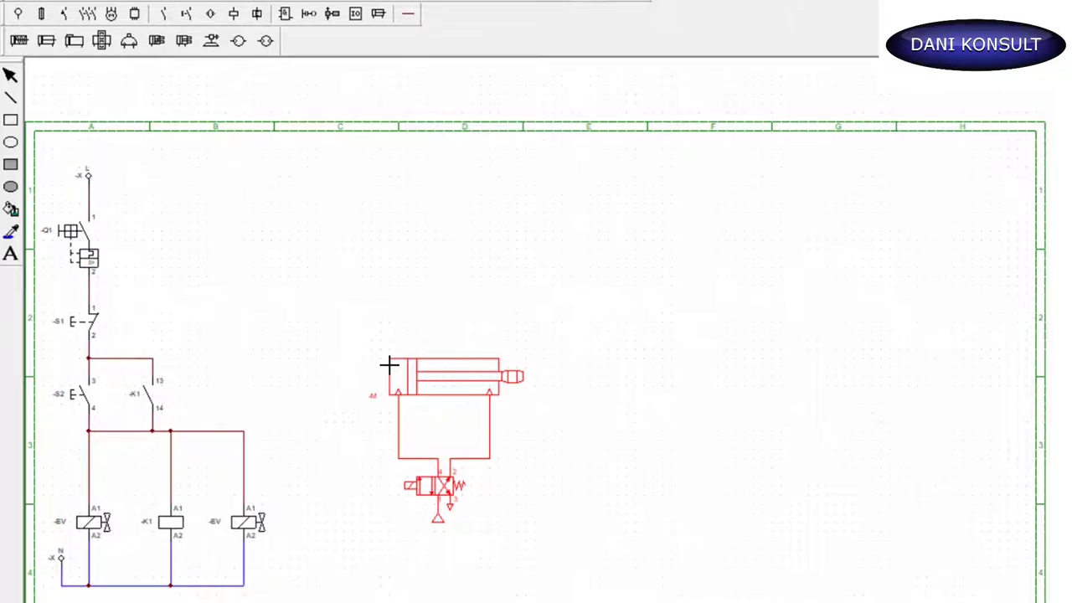
left_click(389, 365)
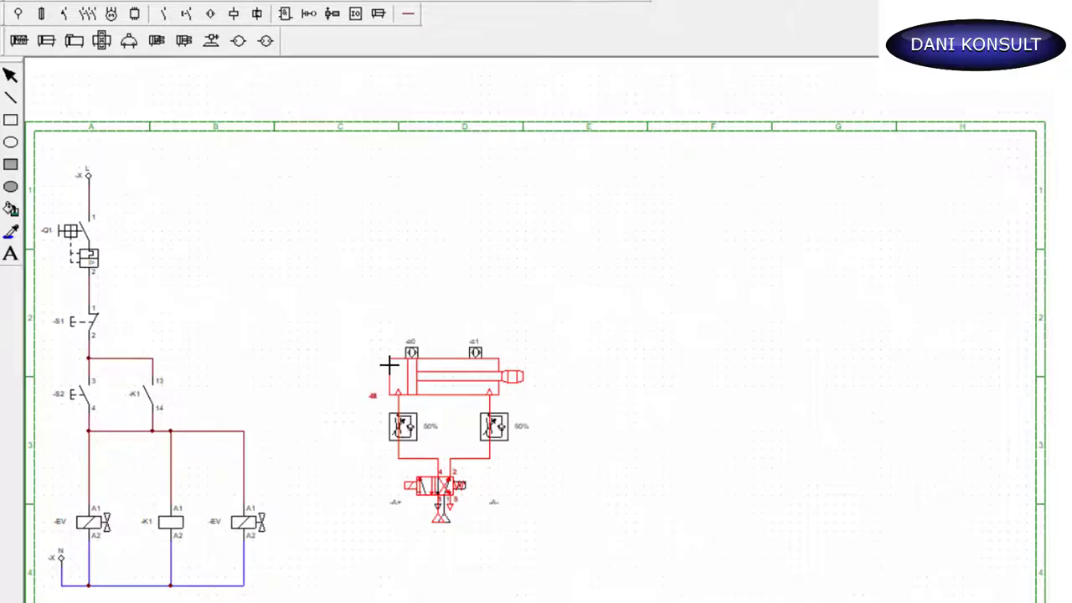
left_click(292, 293)
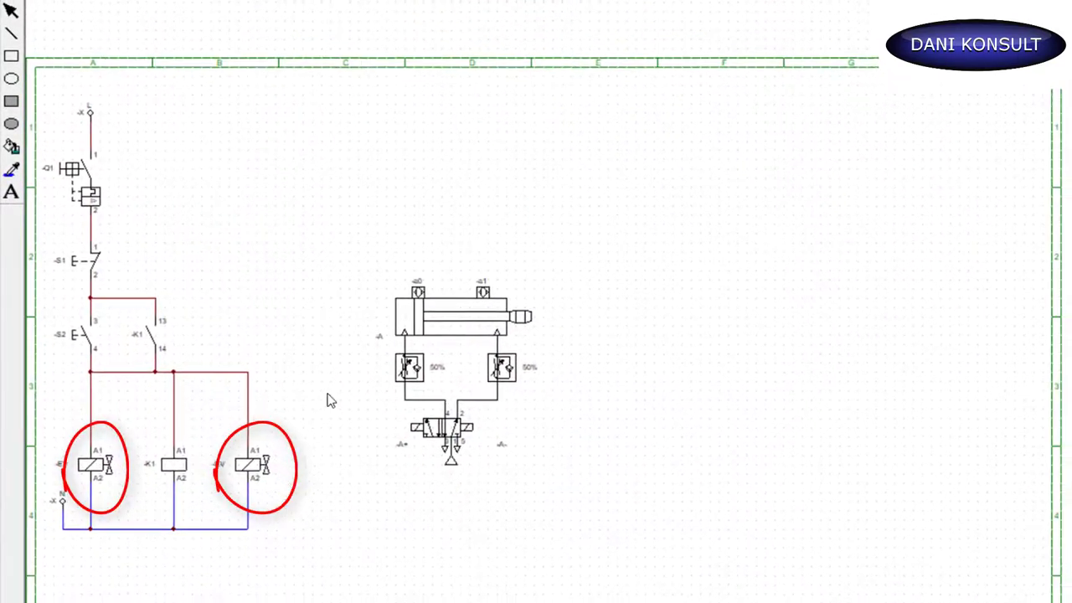
double_click(412, 381)
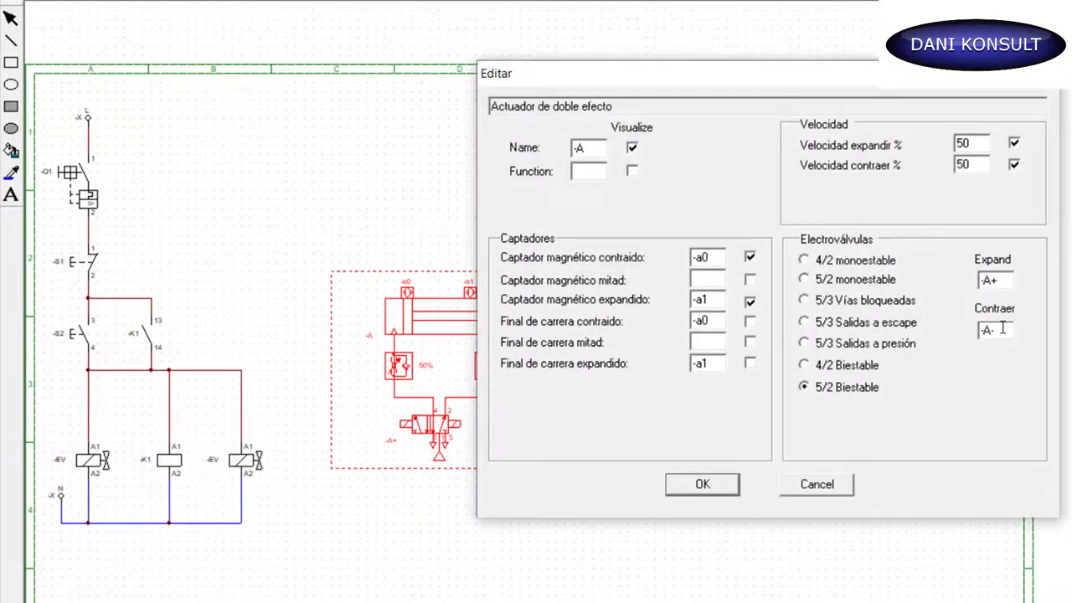
left_click_drag(1003, 328, 981, 329)
Rename the left -EV solenoid coil to -A-
left_click(722, 485)
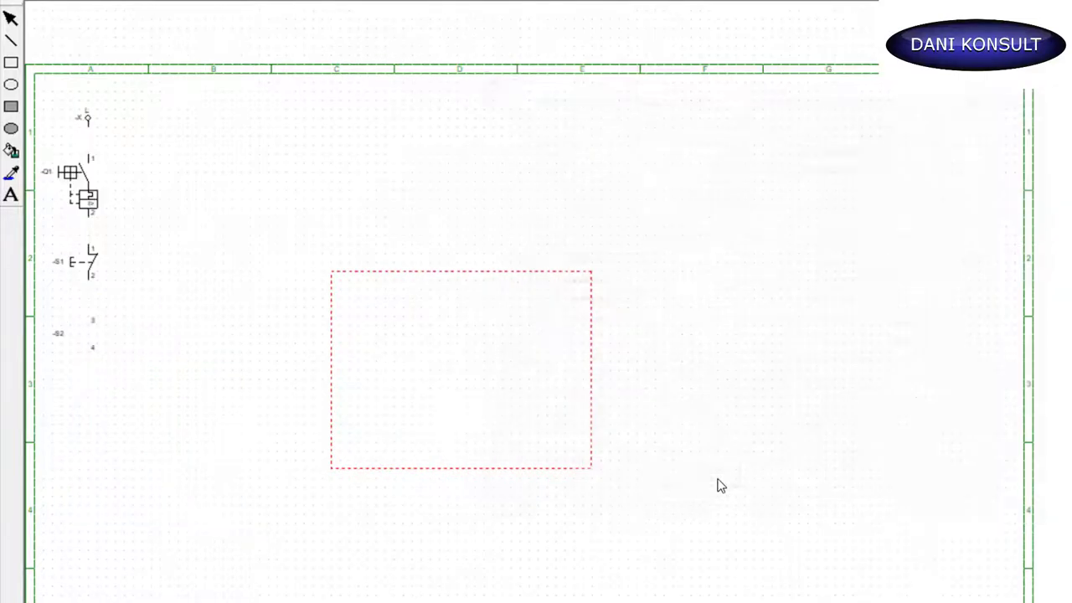
double_click(94, 472)
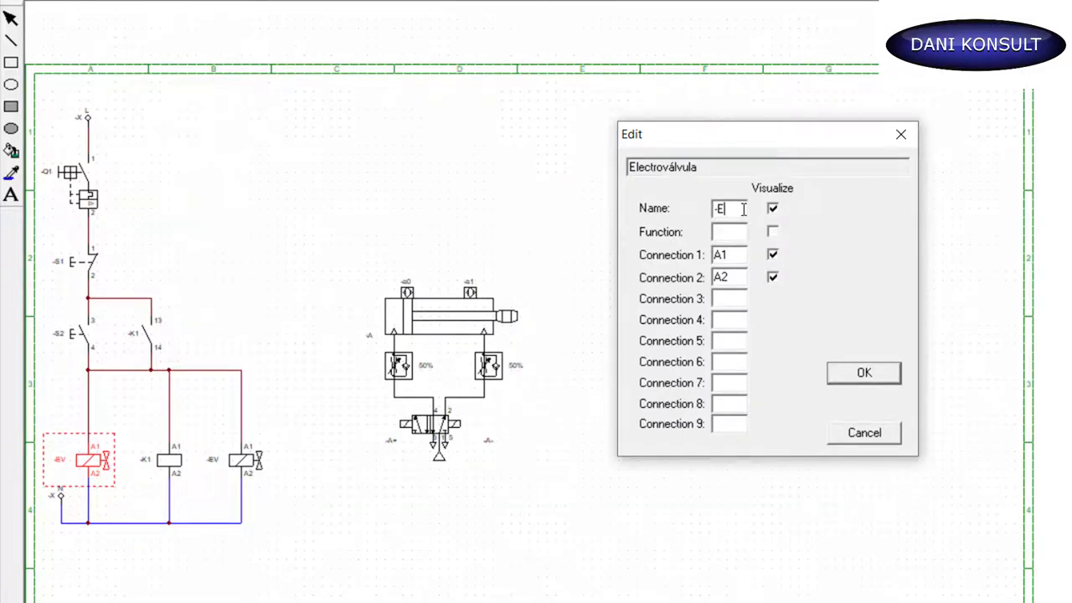
type("-A-")
left_click(861, 377)
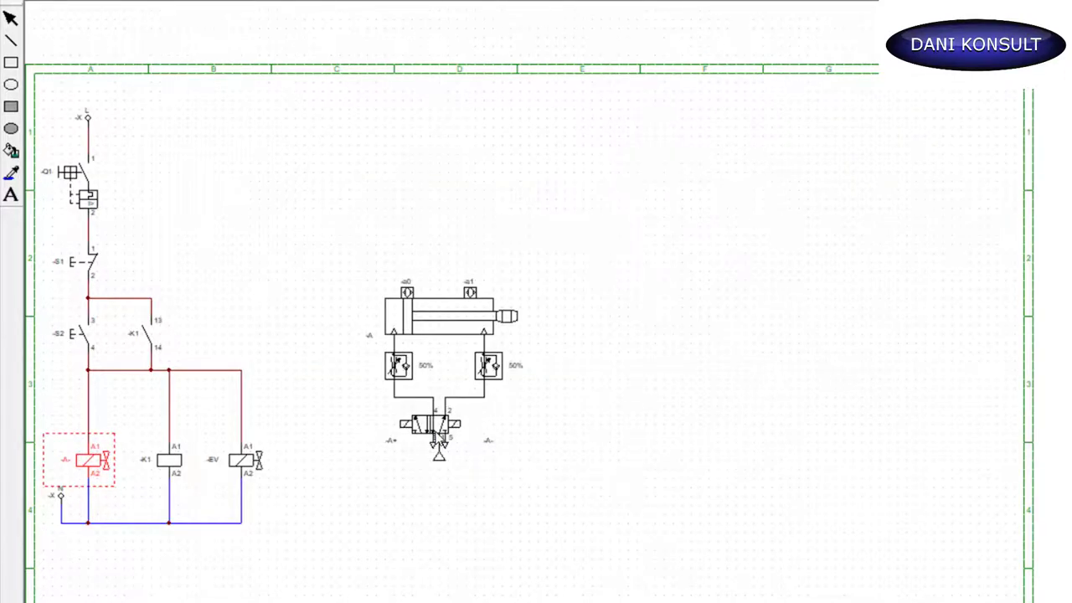
Take the expand solenoid name from the cylinder and rename the right coil -A+
double_click(437, 434)
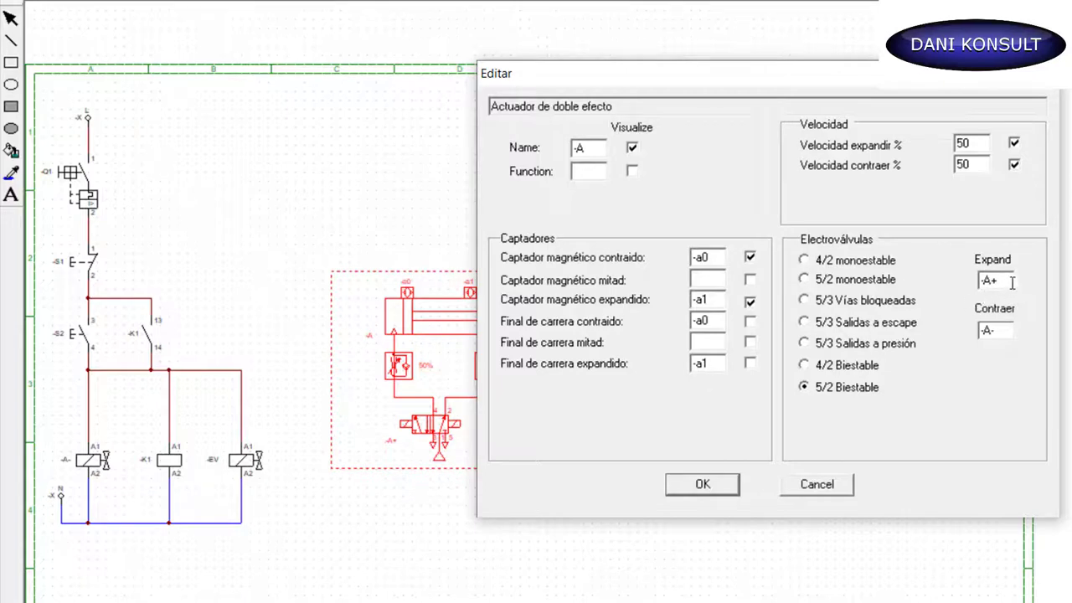
left_click_drag(1006, 281, 981, 281)
left_click(703, 487)
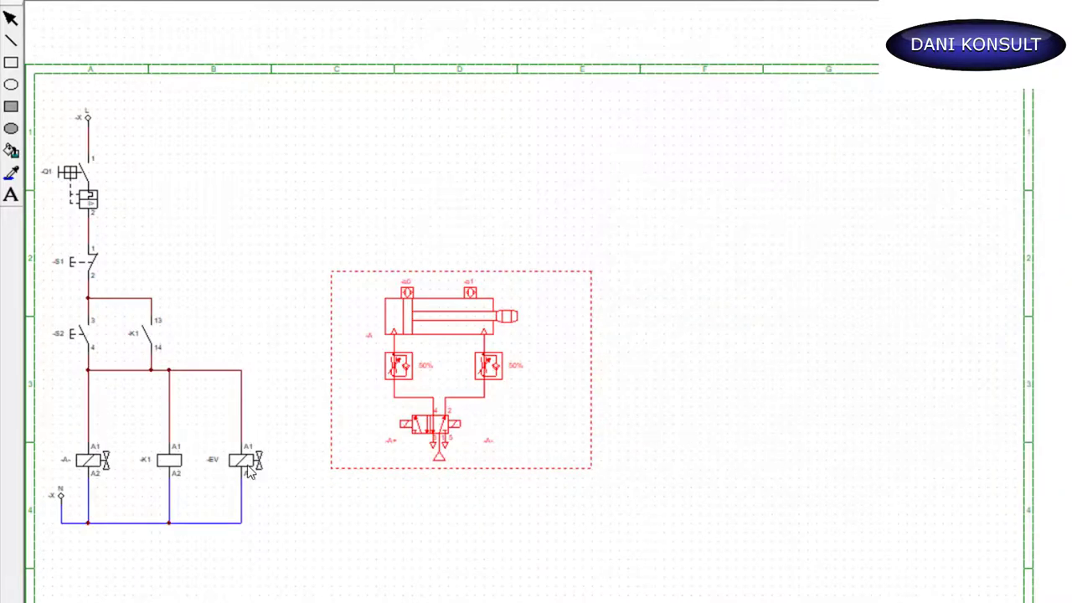
left_click(248, 471)
double_click(249, 471)
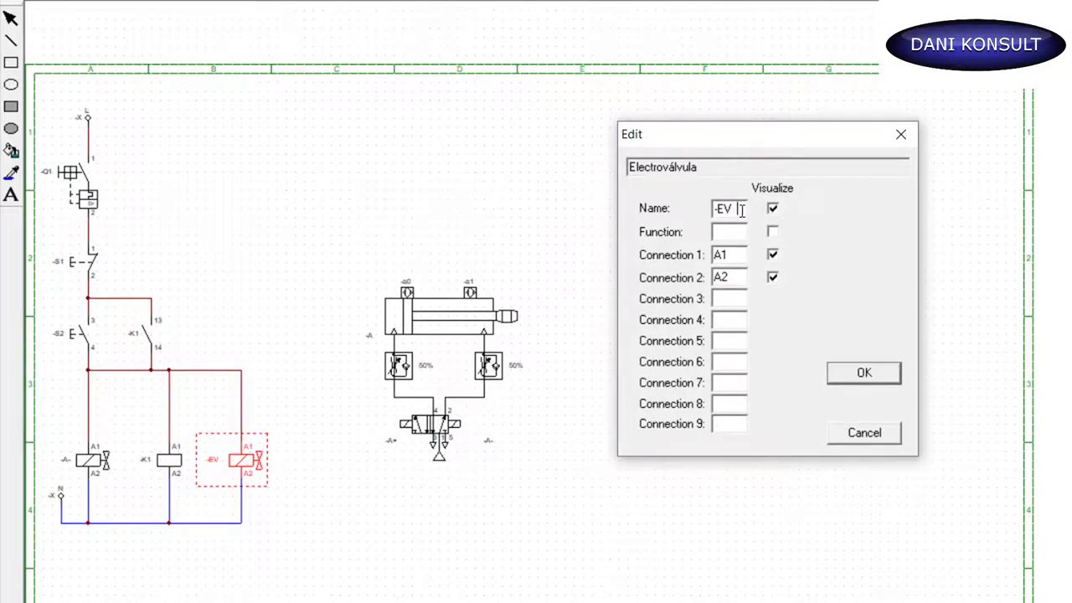
key("BackSpace")
key("BackSpace")
key("BackSpace")
type("-A+")
left_click(879, 377)
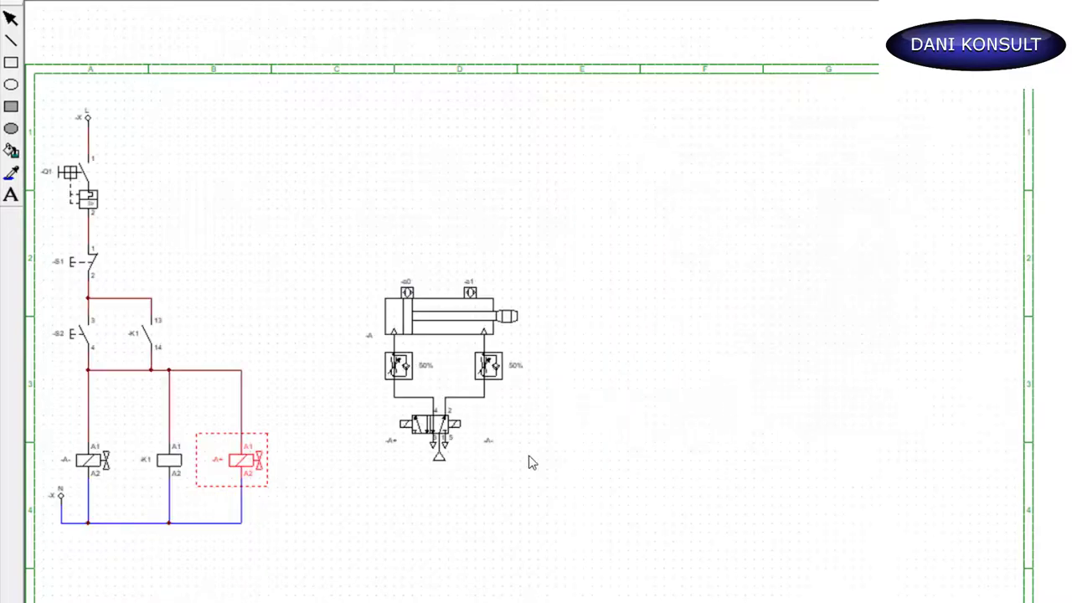
left_click(399, 485)
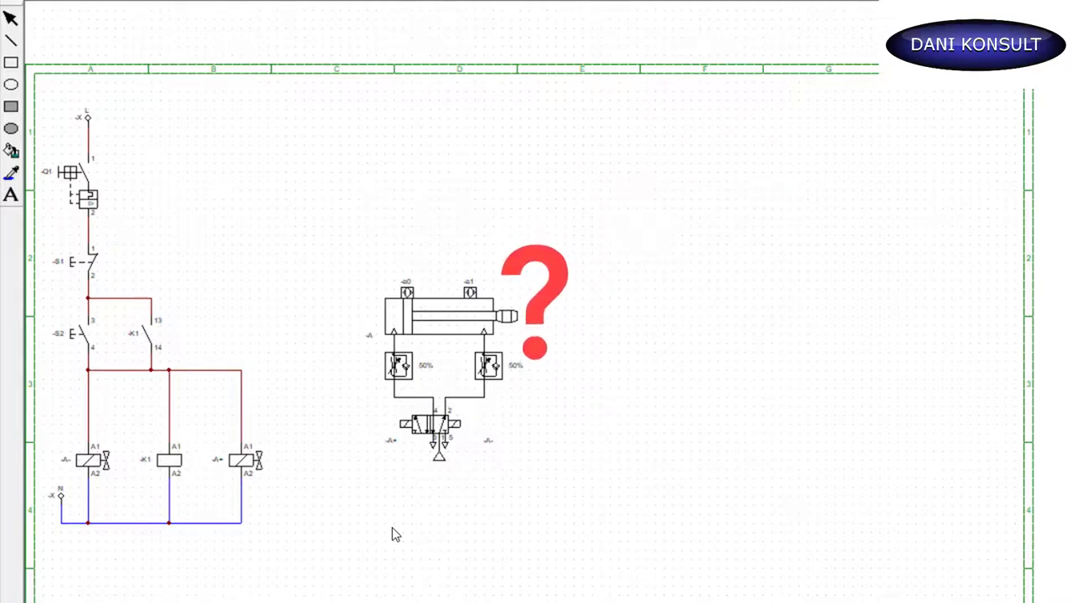
Delete the red vertical feed wires down to the -A- and -A+ coils
left_click(89, 406)
key("Delete")
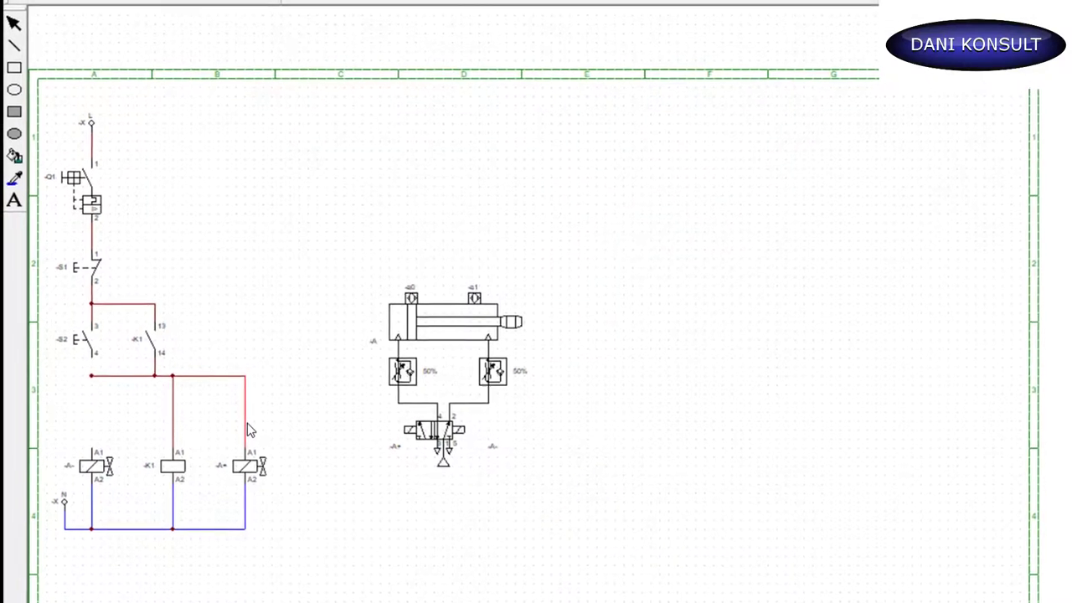
left_click(242, 423)
key("Delete")
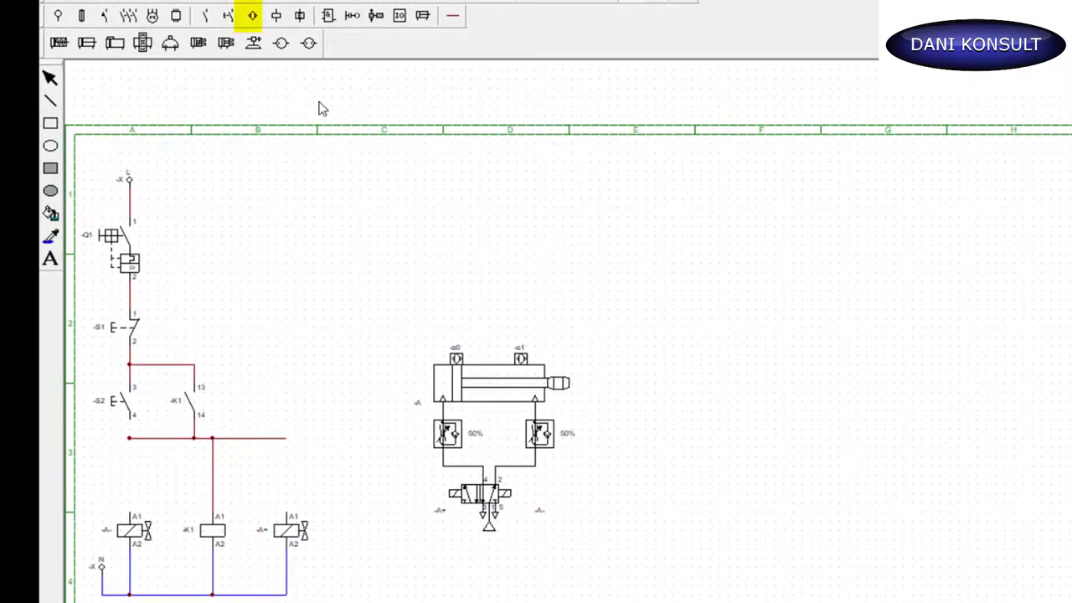
Place a normally-open magnetic detector above each of the -A- and -A+ coils
left_click(254, 17)
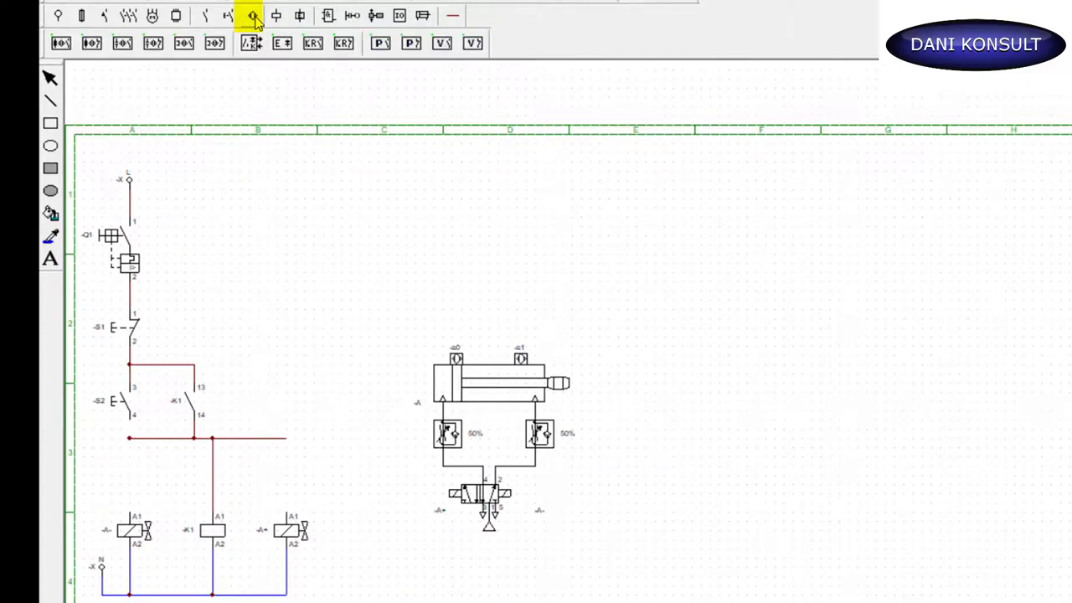
left_click(184, 47)
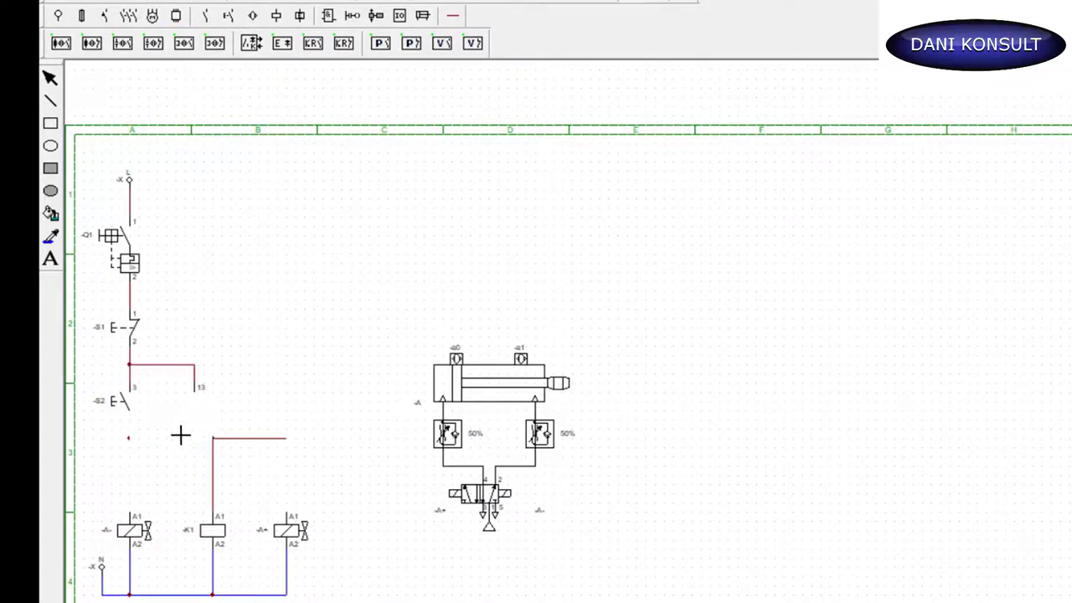
left_click(183, 432)
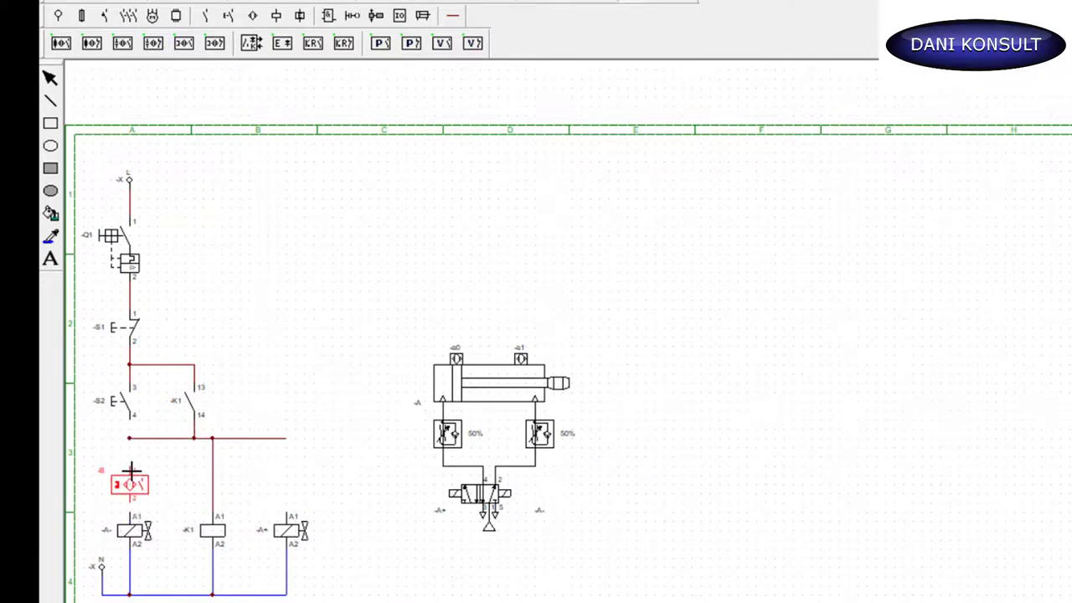
left_click(130, 460)
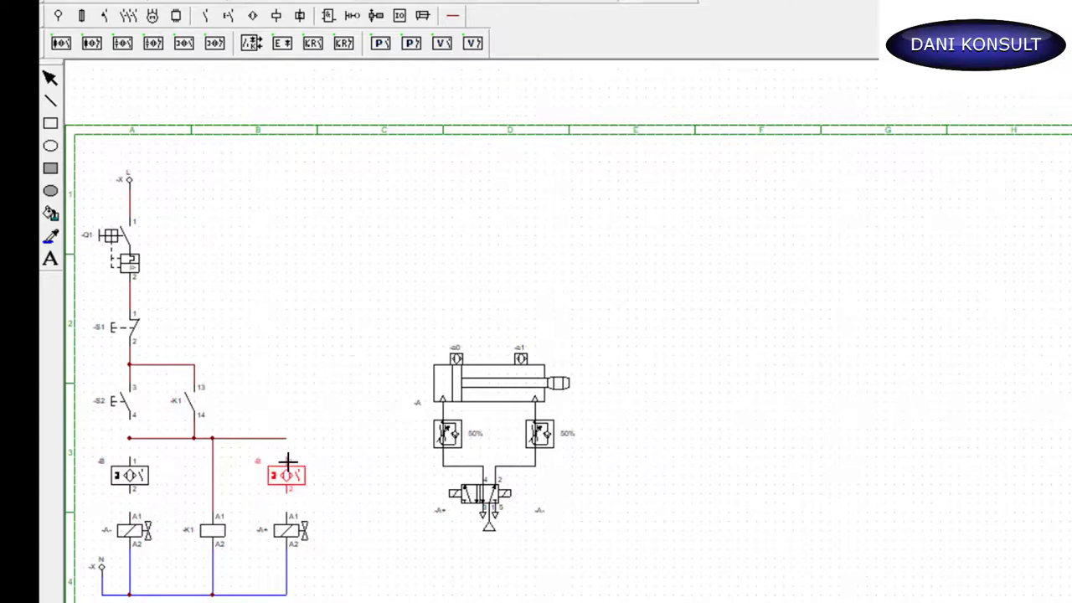
left_click(288, 461)
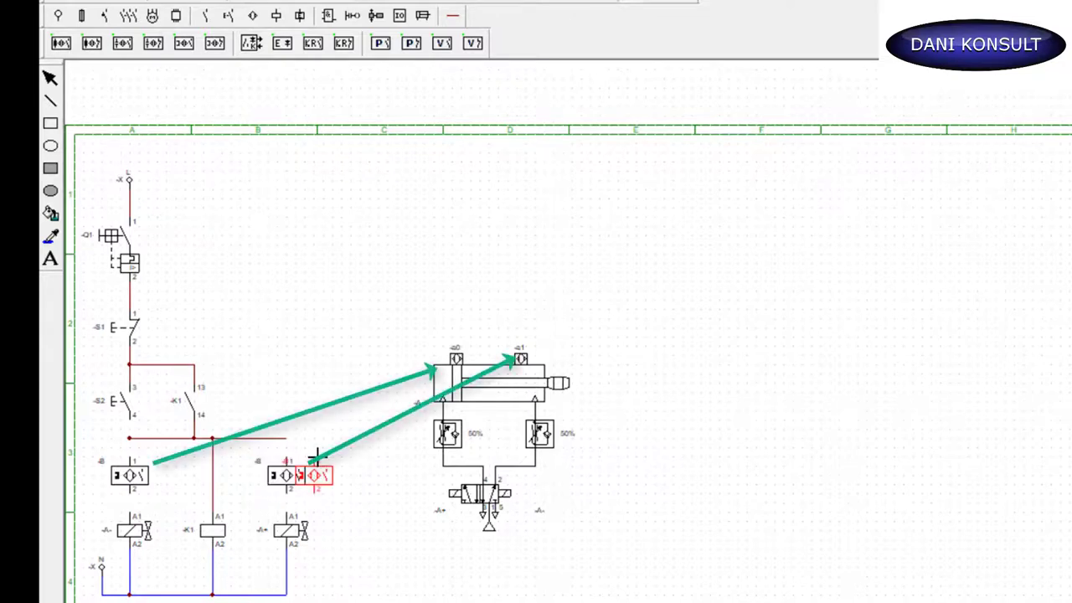
Wire both magnetic detectors into the junction line
left_click(453, 15)
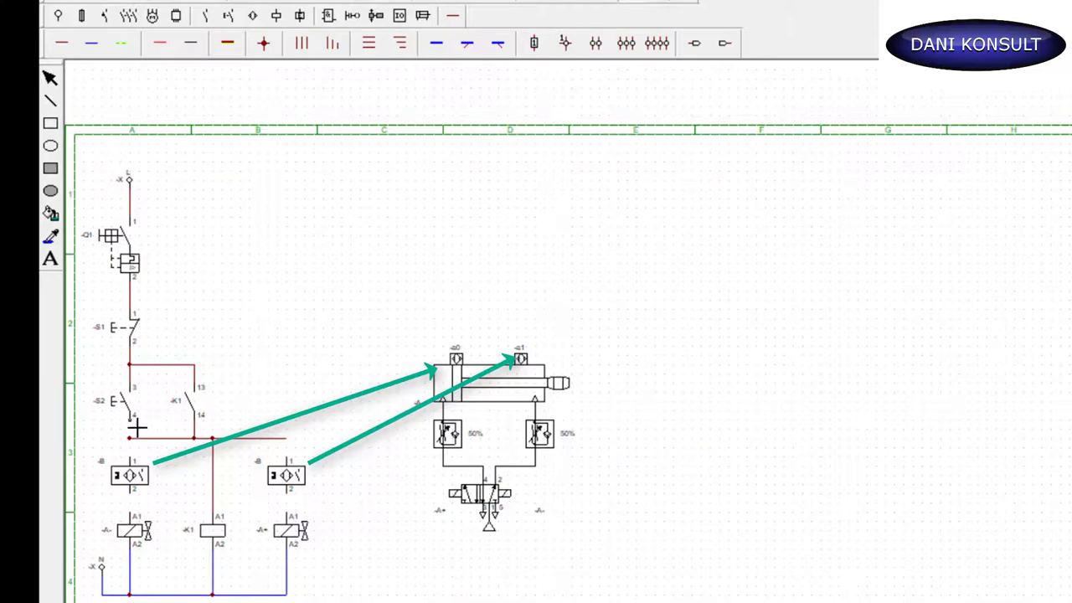
left_click_drag(132, 425, 133, 459)
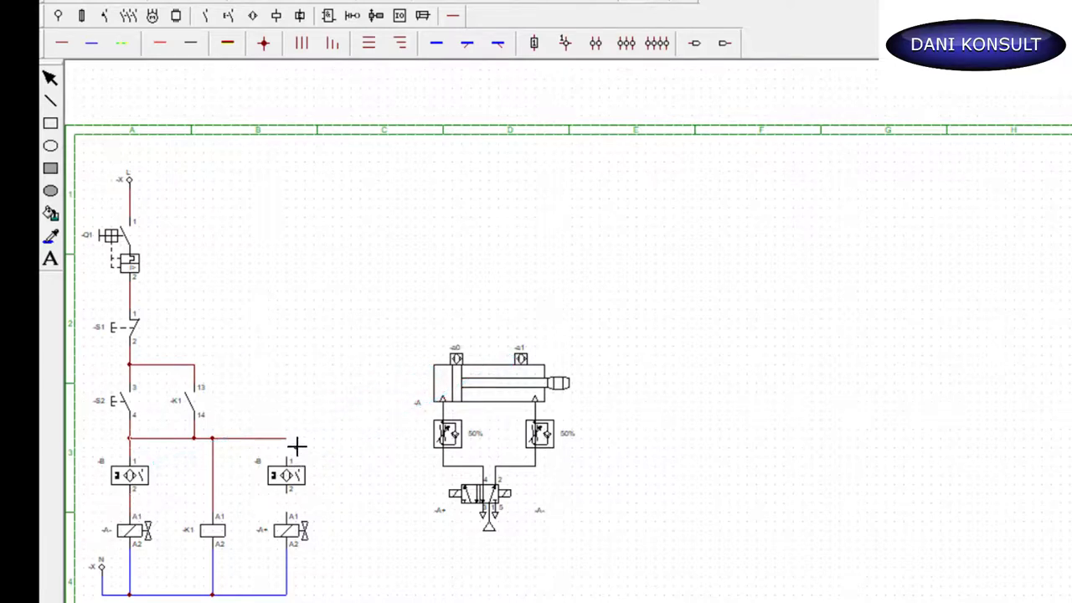
left_click_drag(289, 442, 288, 518)
Check the cylinder's sensor names and name the left detector -a1
double_click(457, 452)
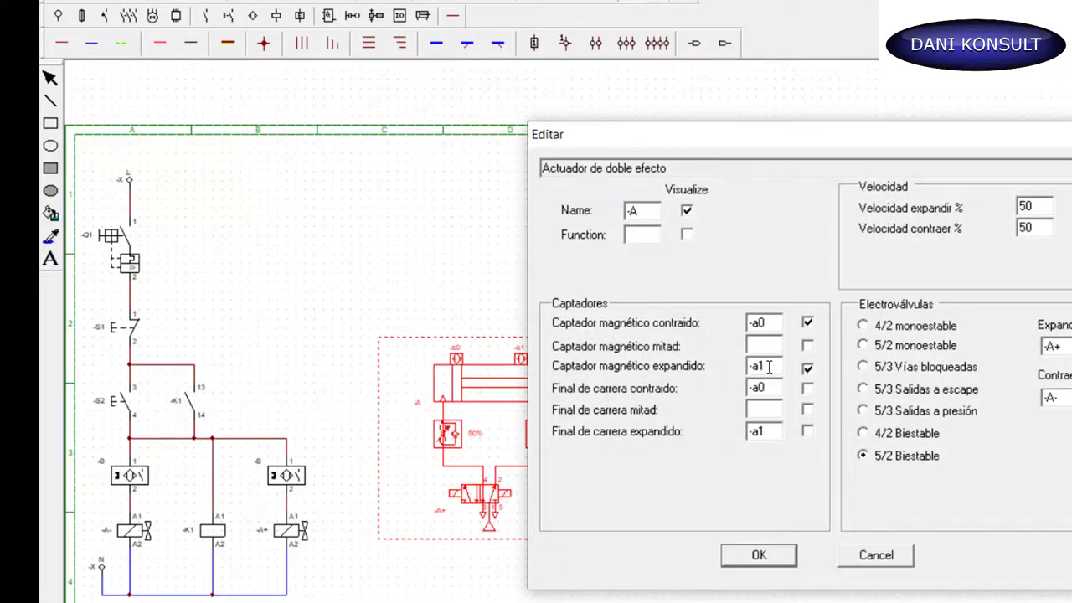
left_click_drag(769, 366, 748, 366)
left_click(769, 557)
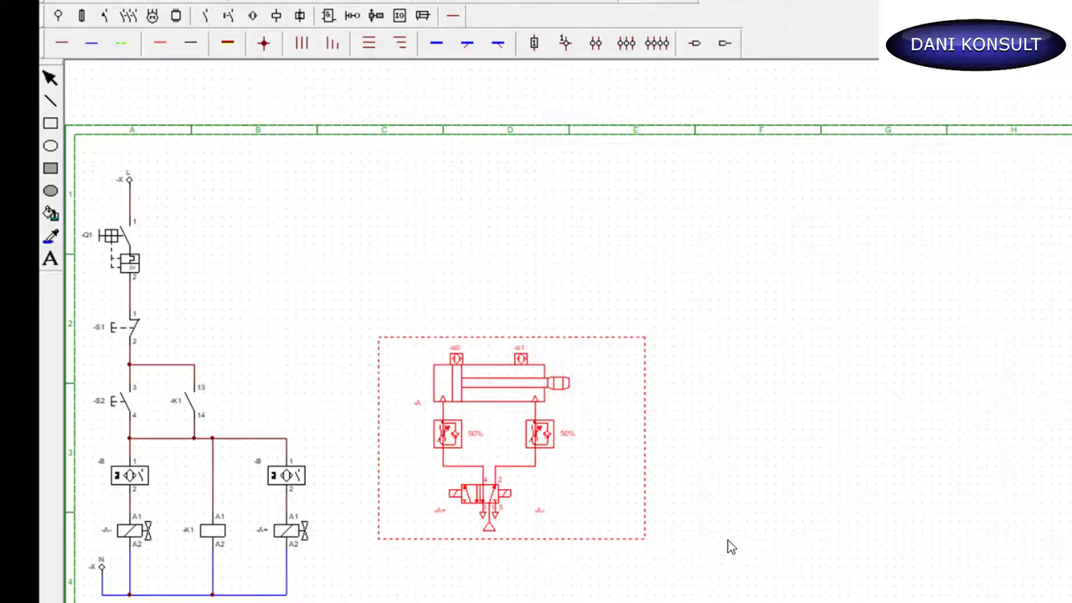
double_click(137, 478)
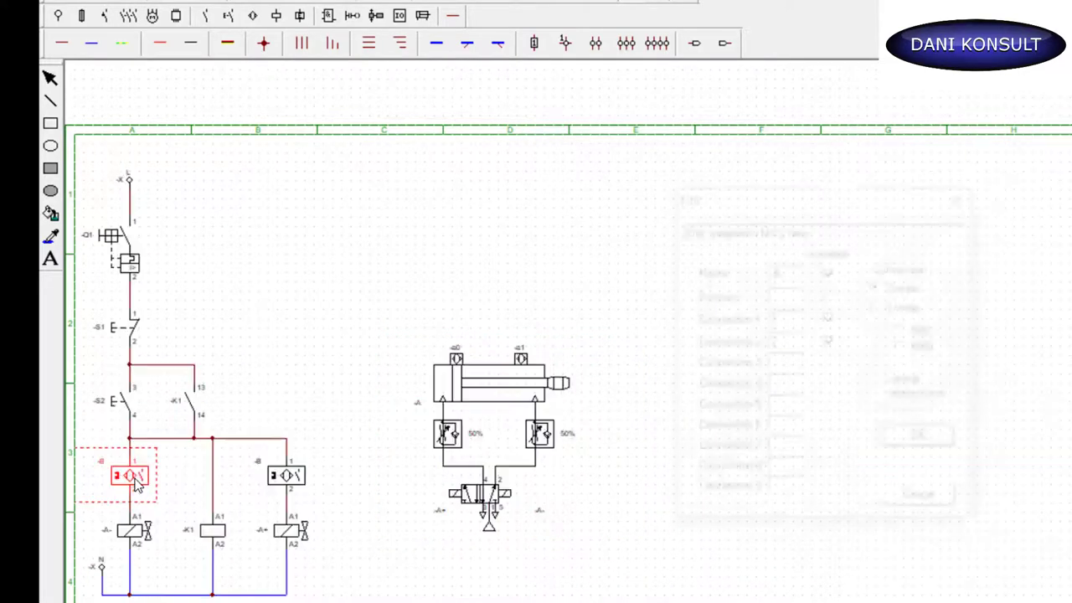
left_click(789, 272)
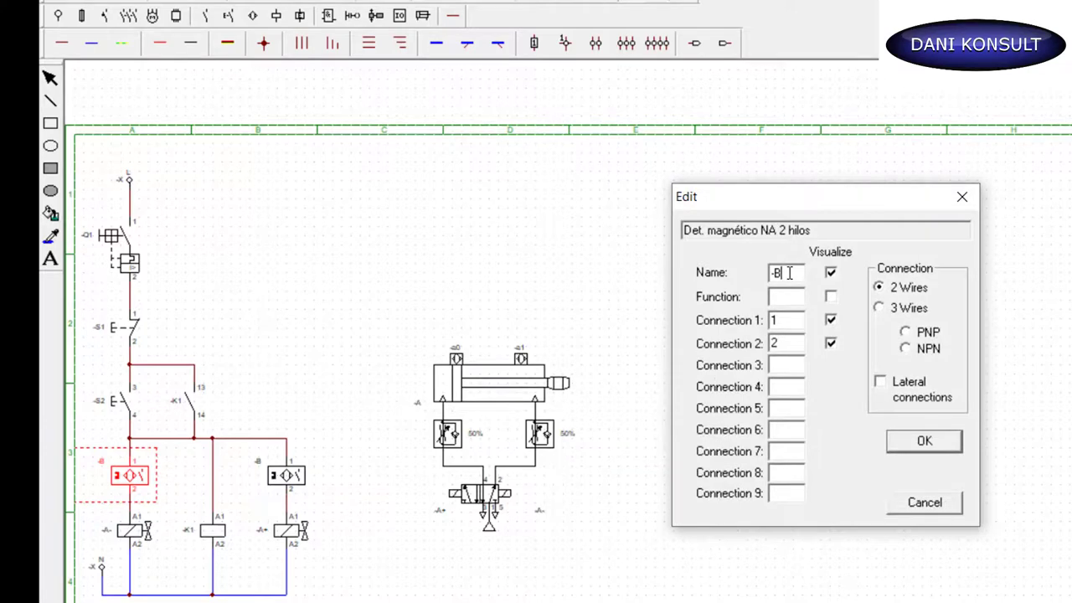
type("-a1")
left_click(921, 440)
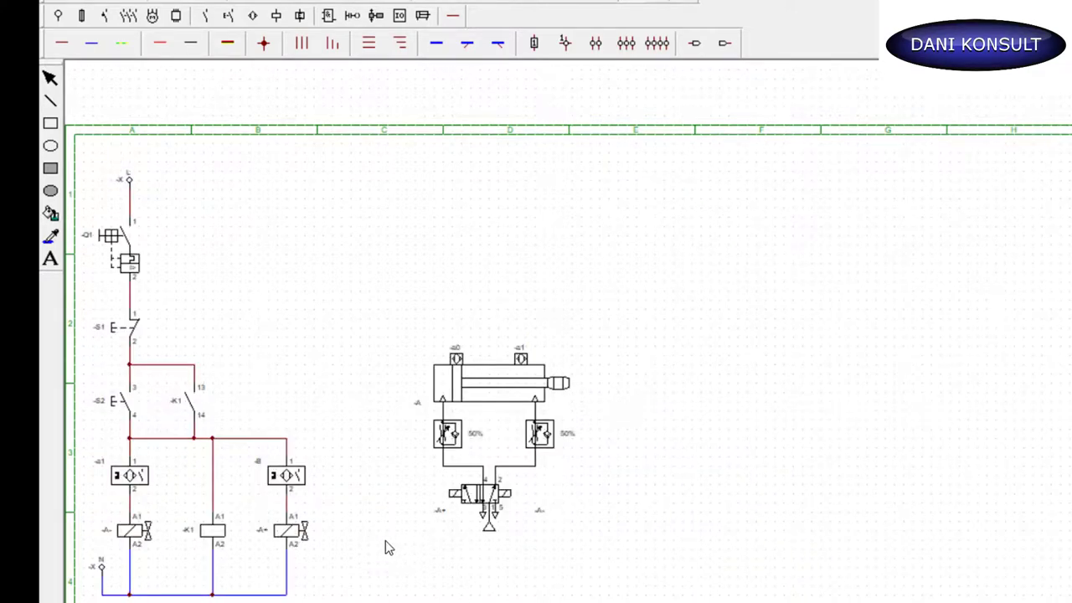
Look up the retracted sensor name on the cylinder and name the right detector -a0
double_click(292, 483)
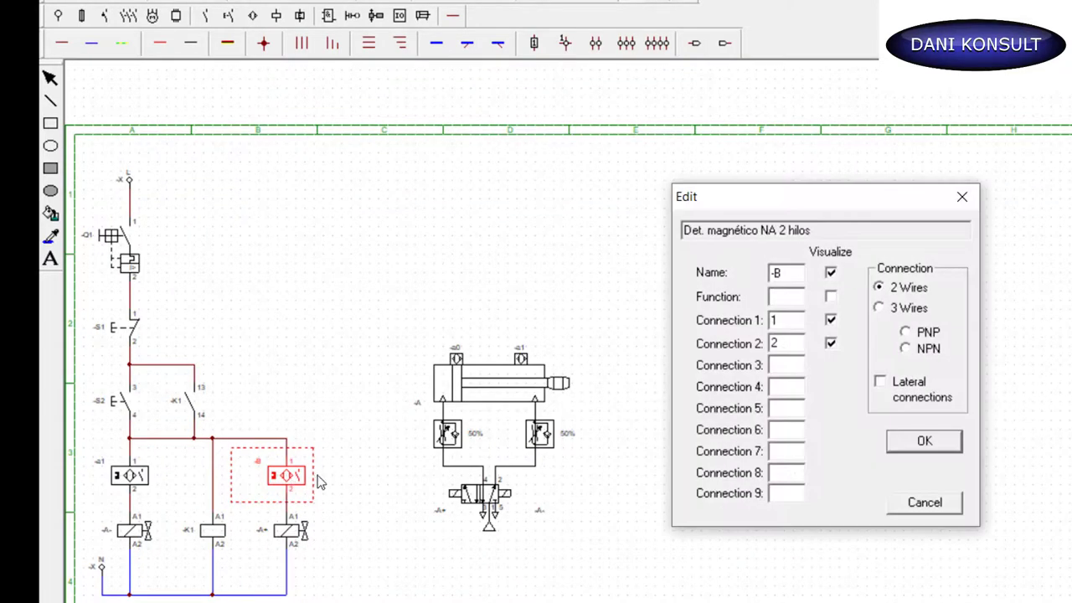
left_click(962, 198)
double_click(541, 420)
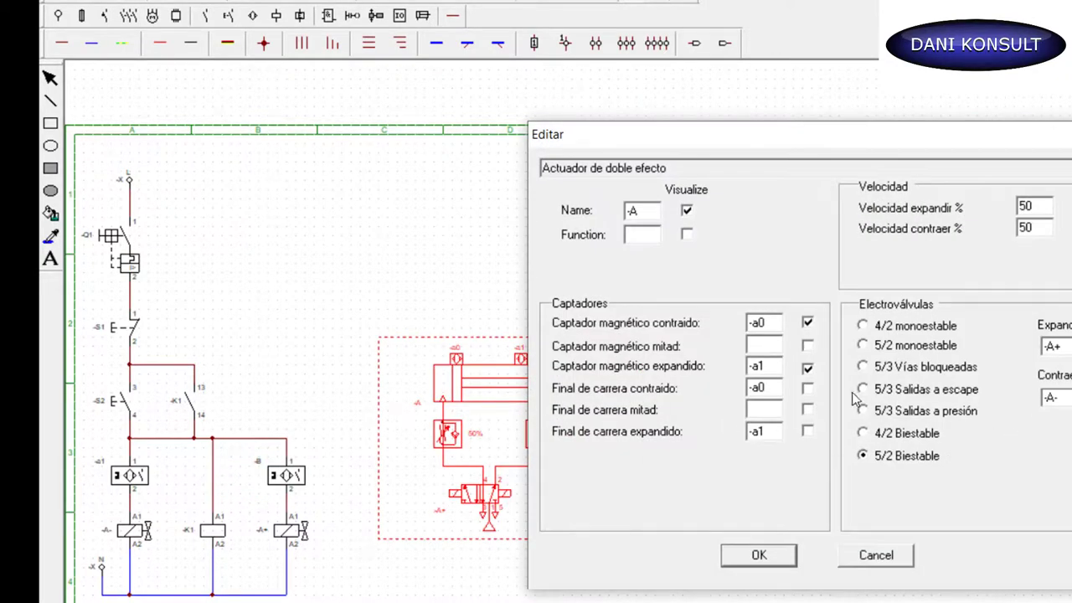
left_click_drag(778, 387, 747, 386)
left_click(758, 556)
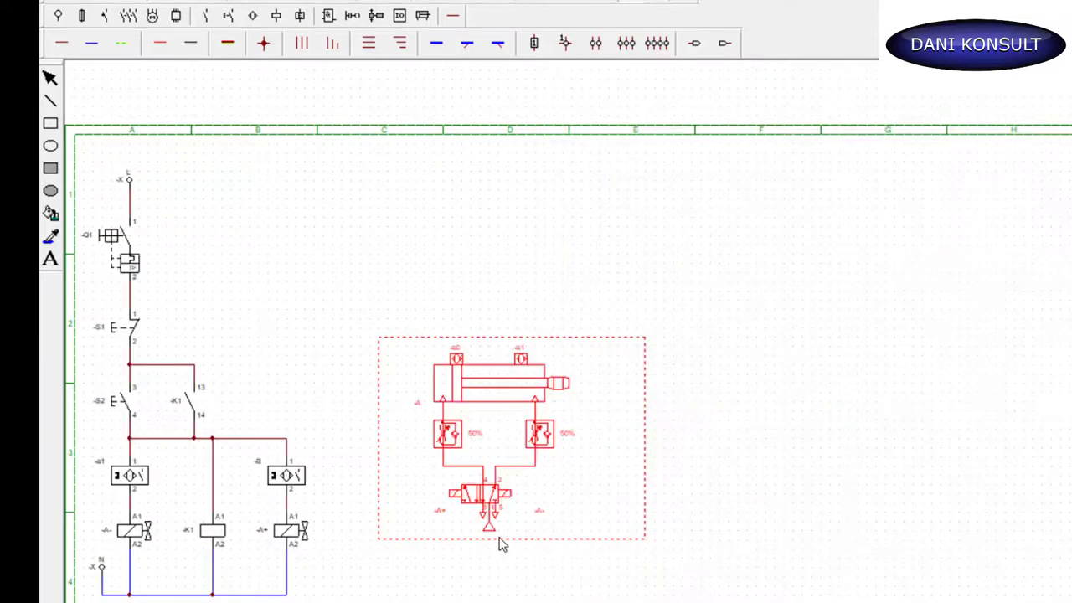
double_click(301, 485)
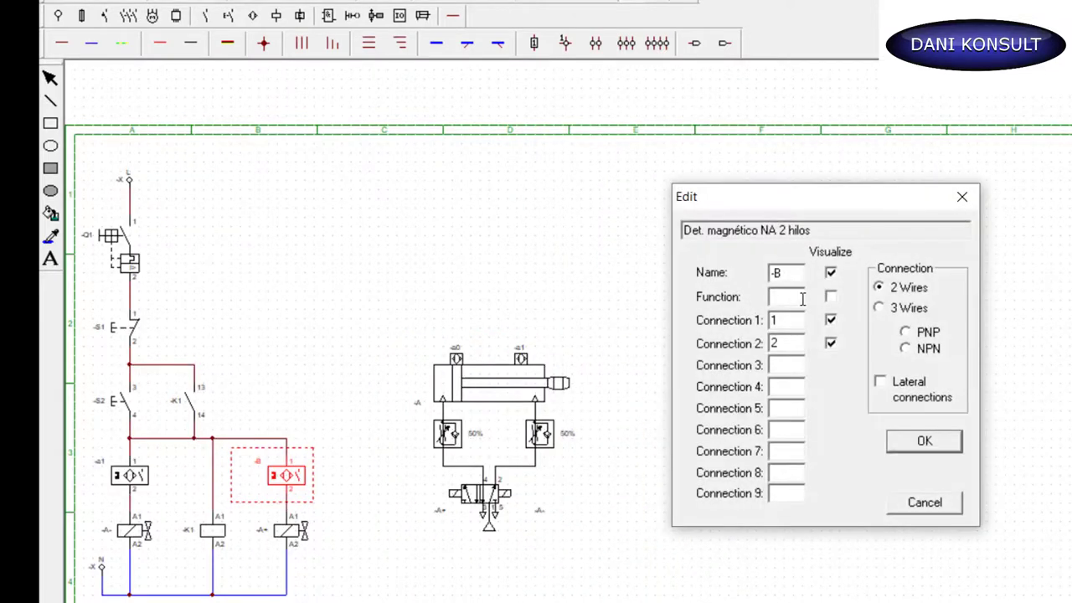
type("-a0")
left_click(942, 444)
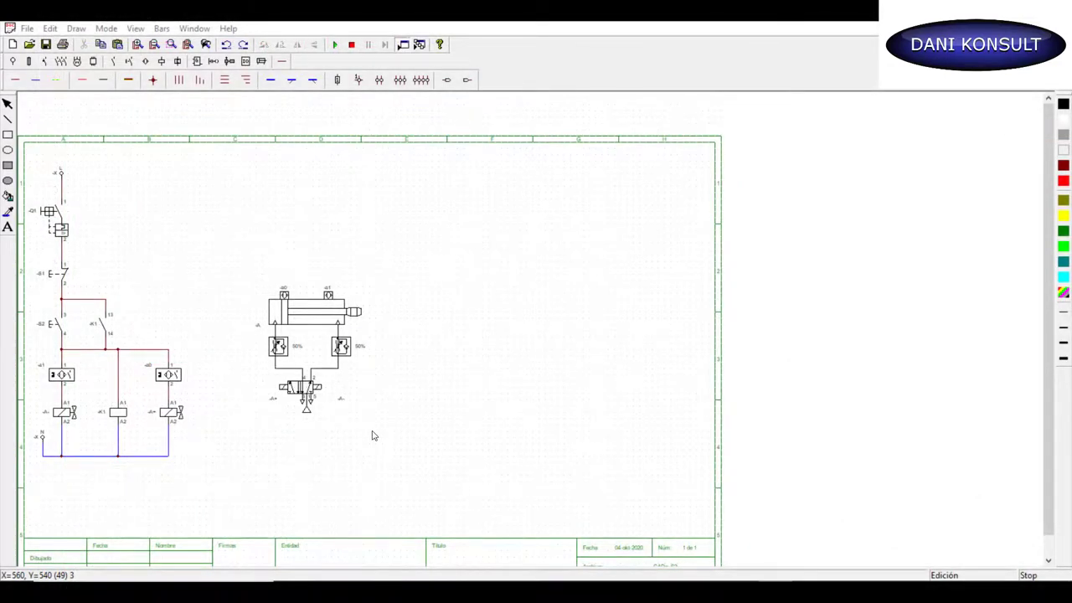
Set the cylinder's Velocidad expandir and Velocidad contraer both to 10%
double_click(323, 325)
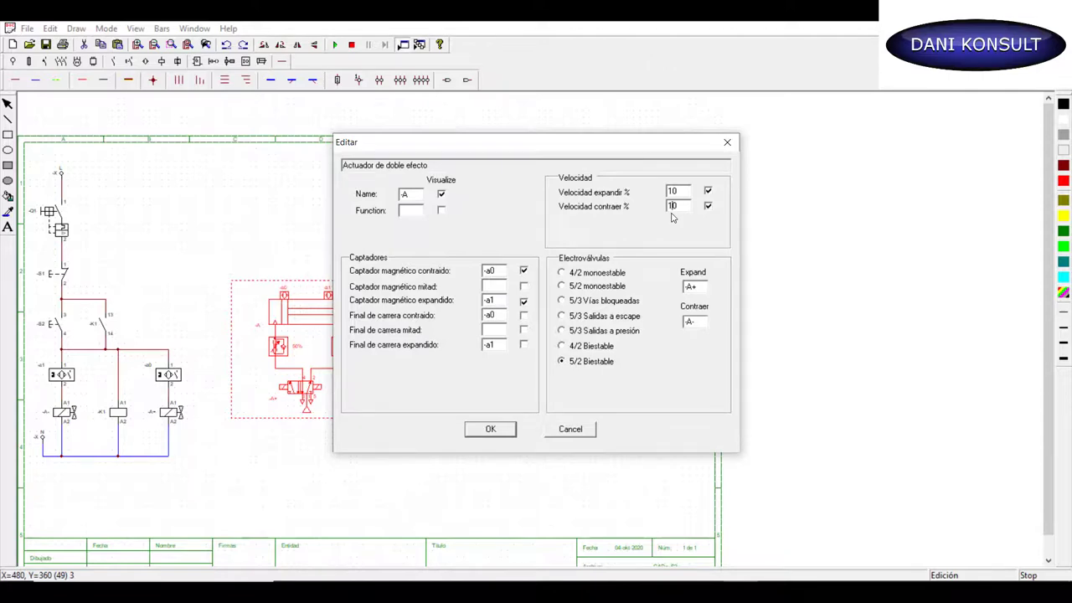
left_click(490, 430)
left_click(489, 427)
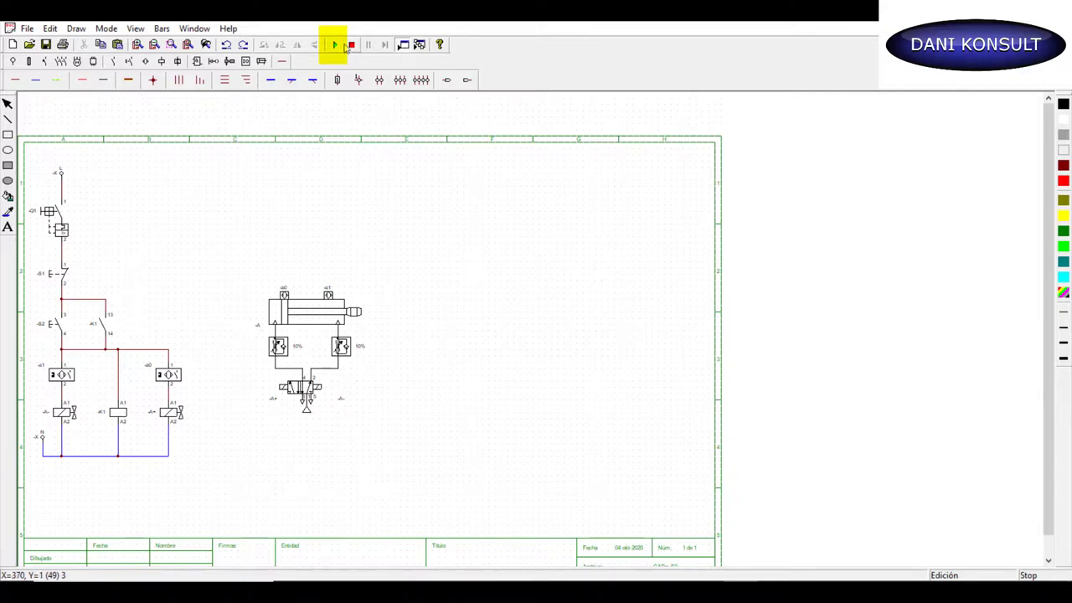
Start the simulation, switch on breaker Q1 and press S2 to run the cylinder cycle
left_click(335, 45)
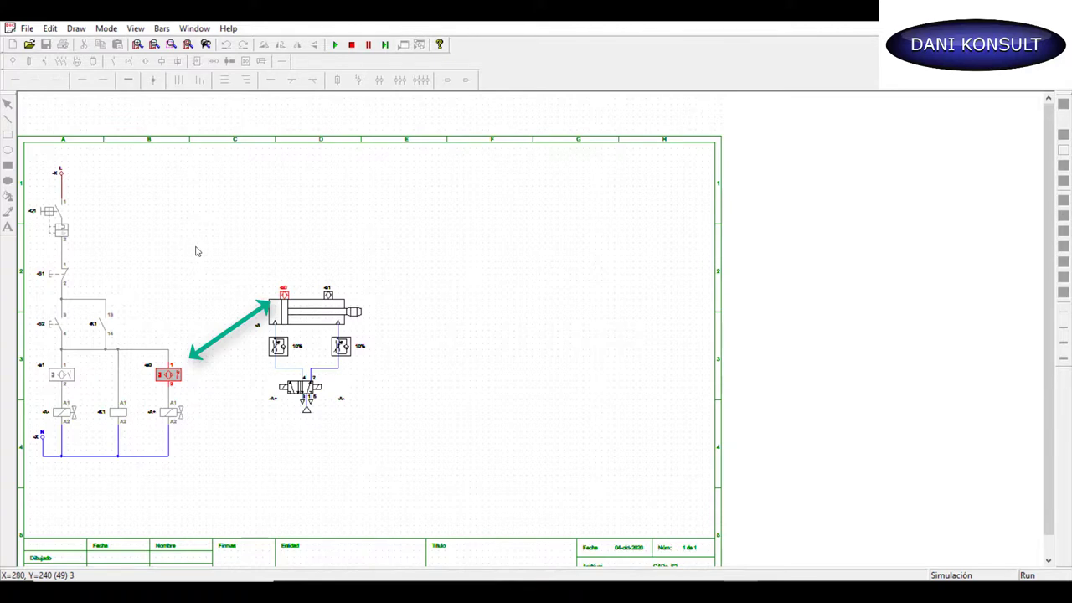
left_click(46, 214)
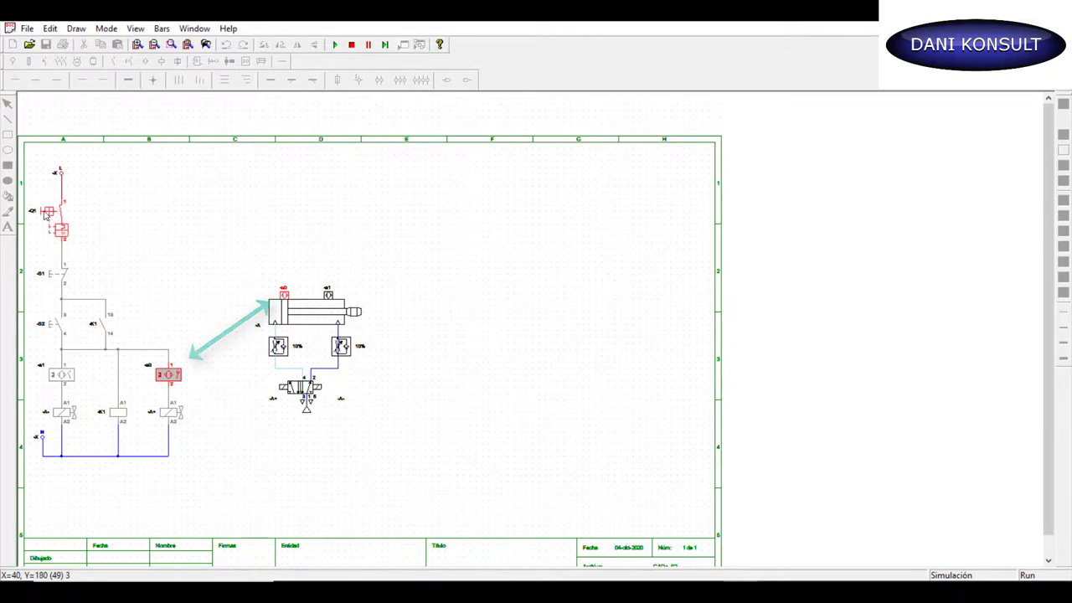
left_click(57, 333)
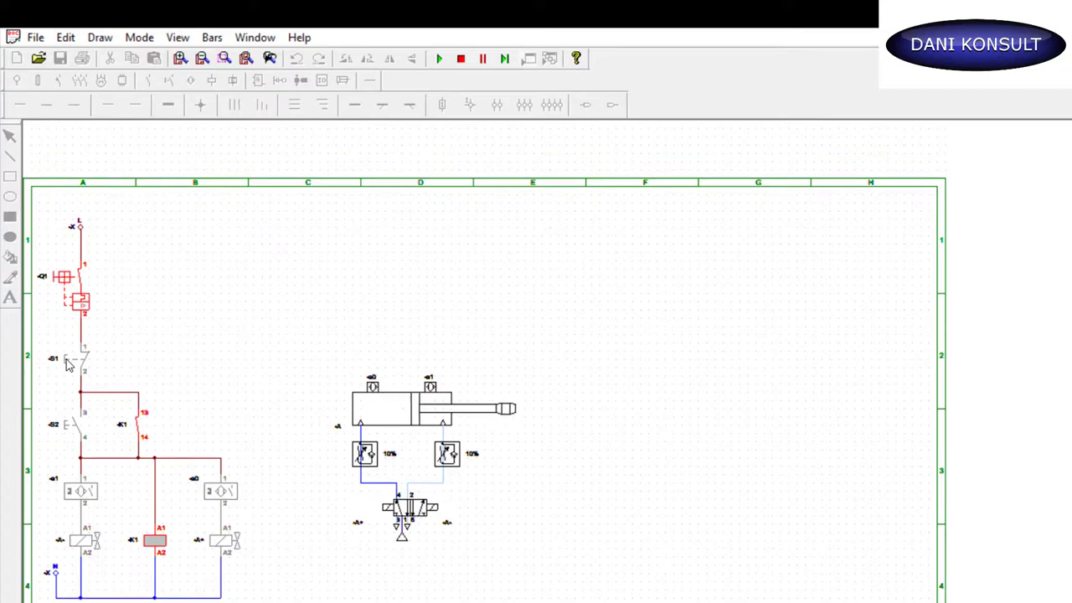
Halt the cycle with S1, restart it with S2, then stop K1 with S1
left_click(69, 364)
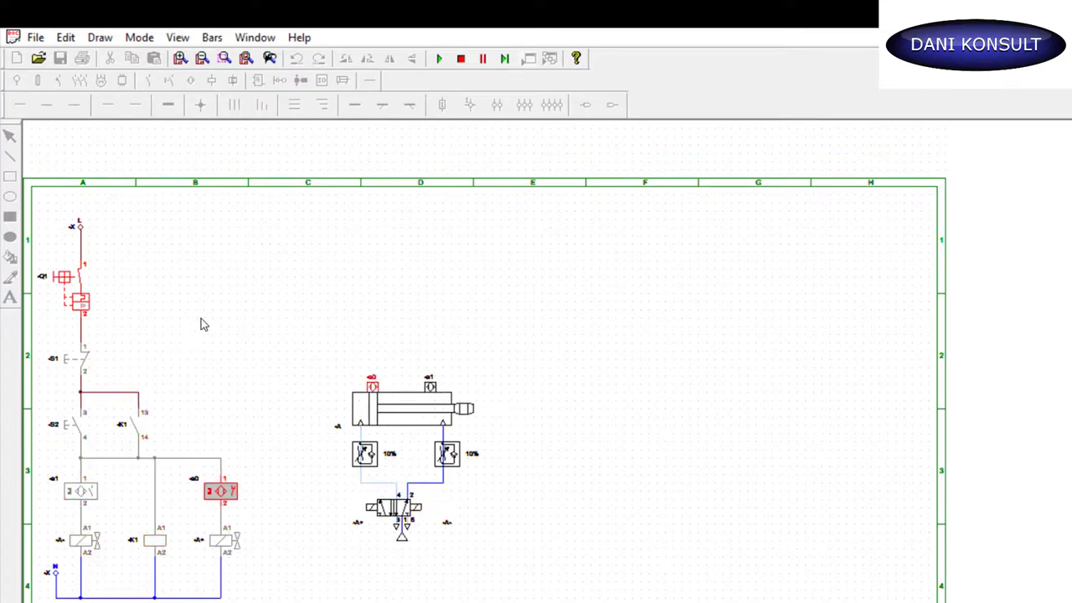
left_click(68, 429)
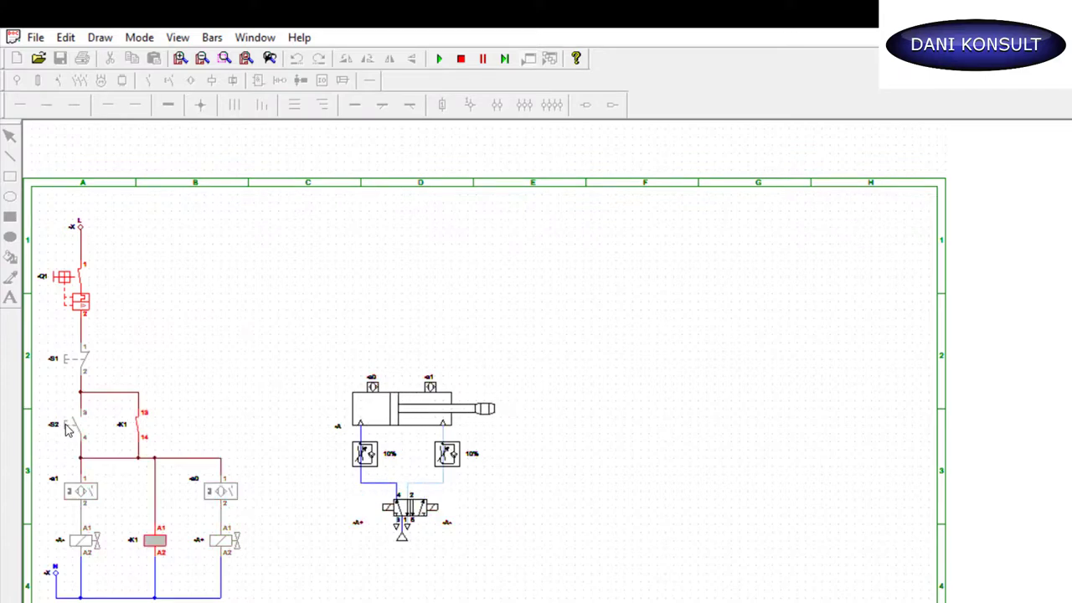
left_click(69, 368)
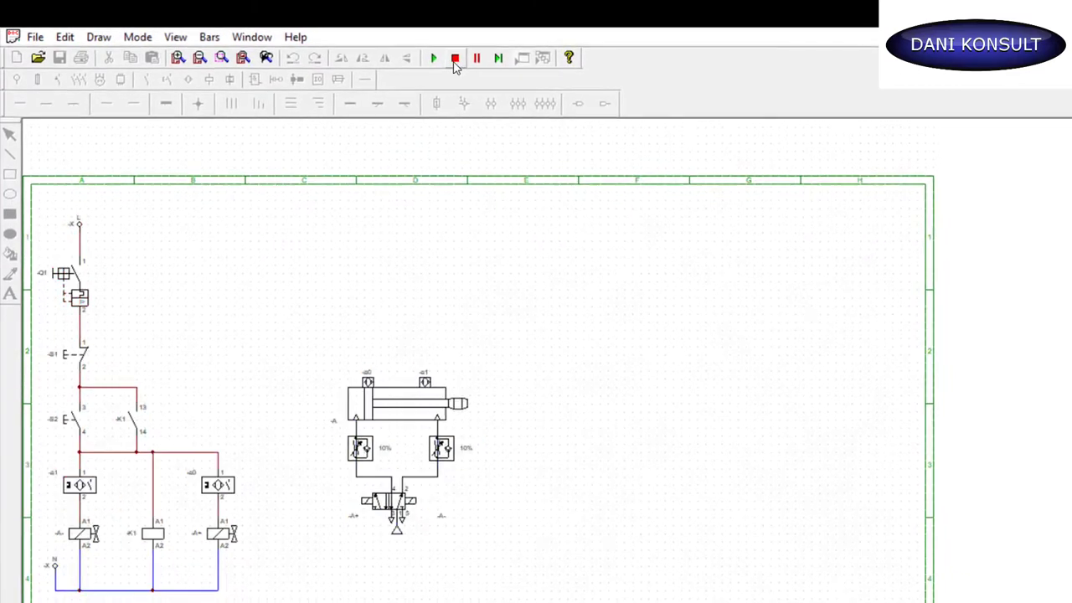
left_click(458, 57)
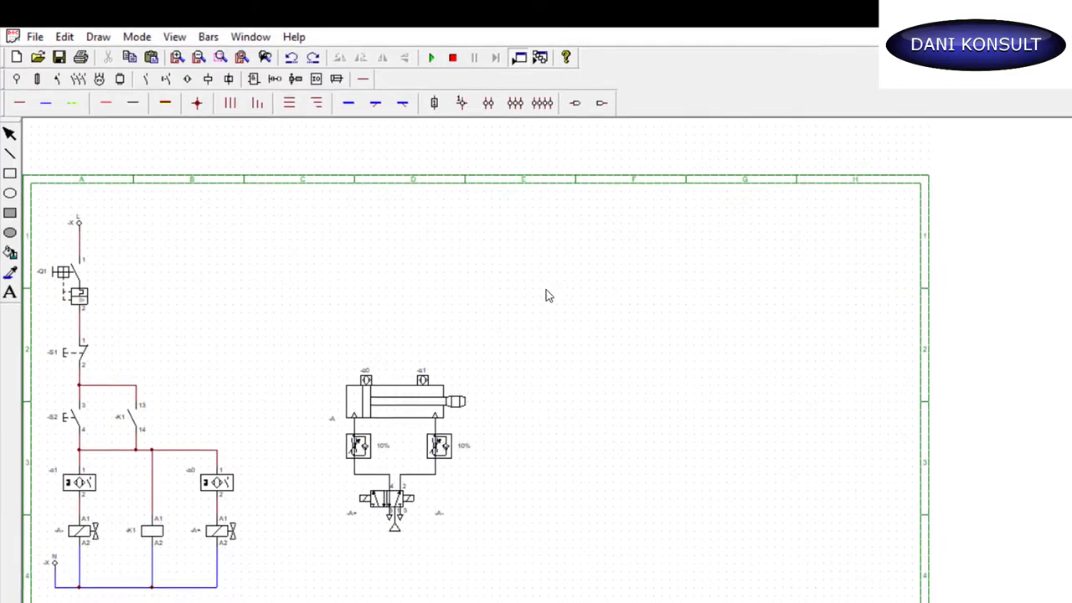